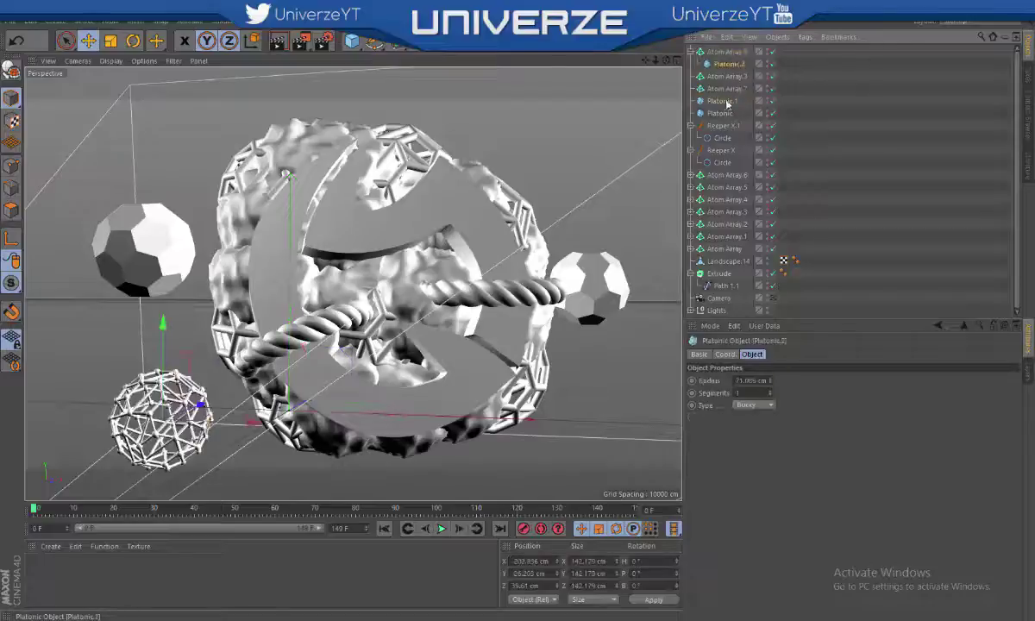
- Nest the platonic solids under their atom arrays, using a 5 cm cylinder radius for the lattice spheres
left_click_drag(722, 100, 715, 54)
left_click(690, 64)
left_click(690, 76)
left_click(724, 64)
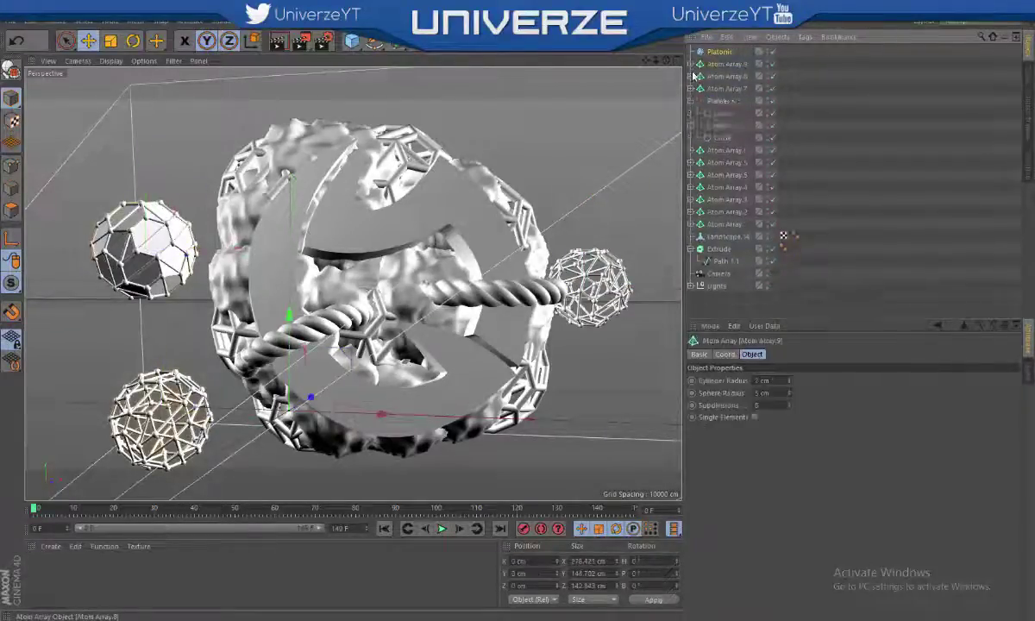
left_click(690, 88)
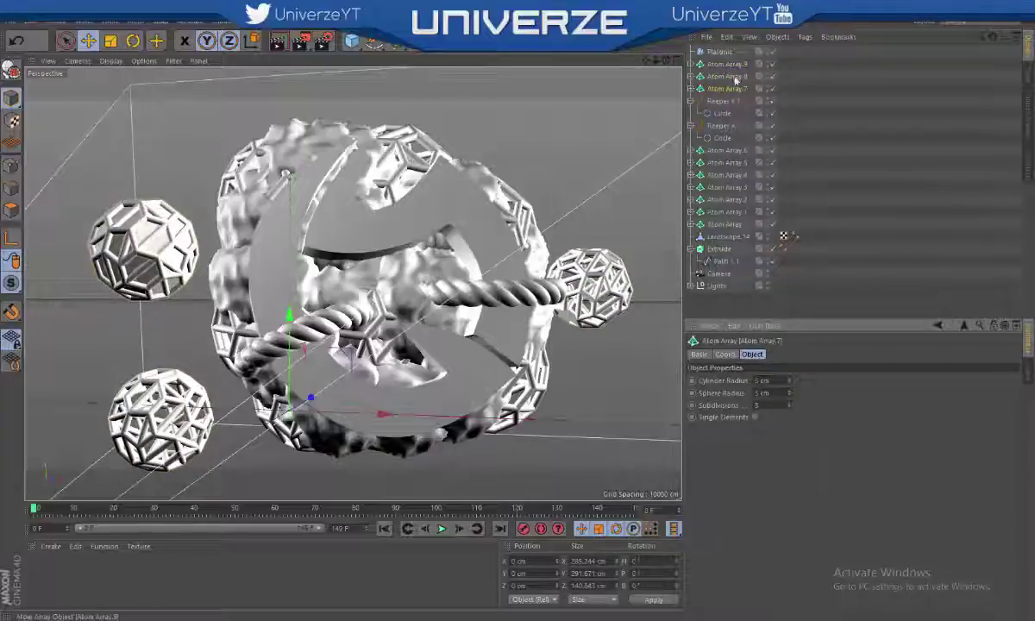
- Copy the platonic solid inside the upper lattice sphere and place the copy inside the lattice sphere below it
left_click(718, 51)
left_click_drag(183, 243, 193, 418)
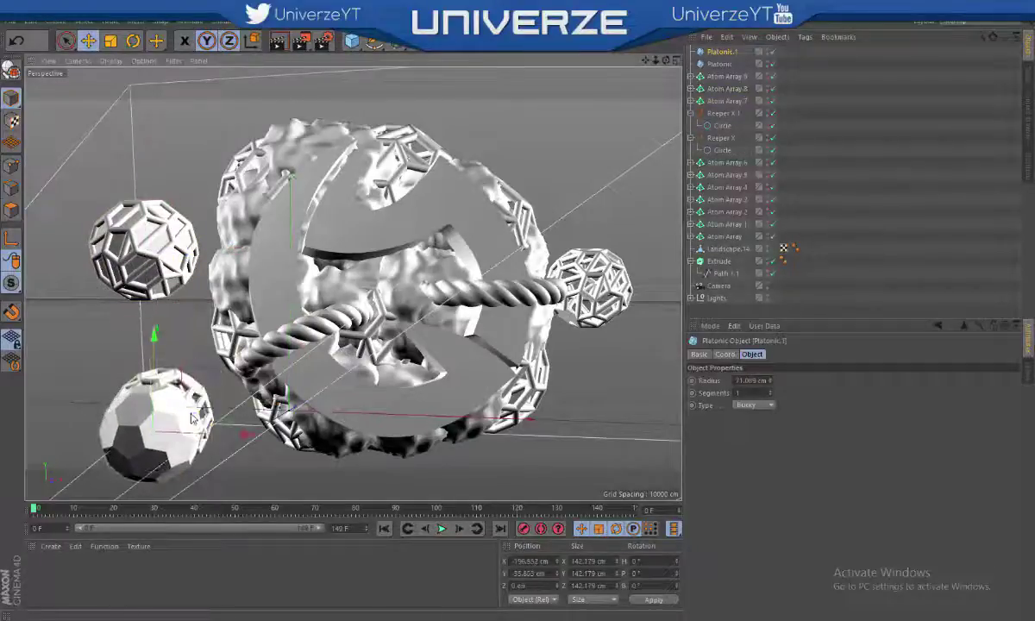
left_click(725, 76)
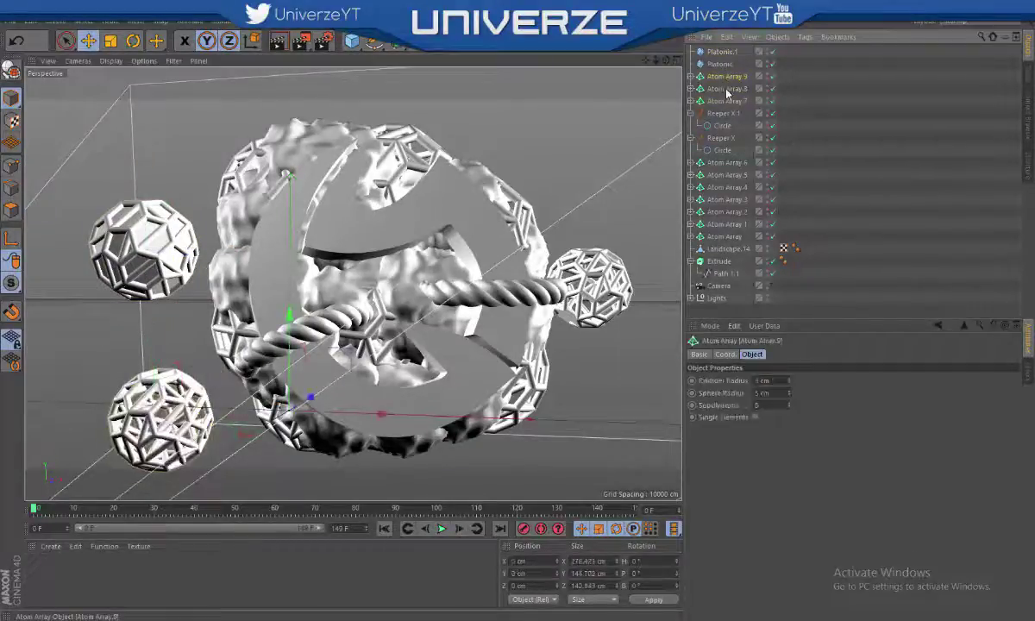
- Duplicate the platonic solid further to fill the remaining lattice spheres
left_click(721, 54)
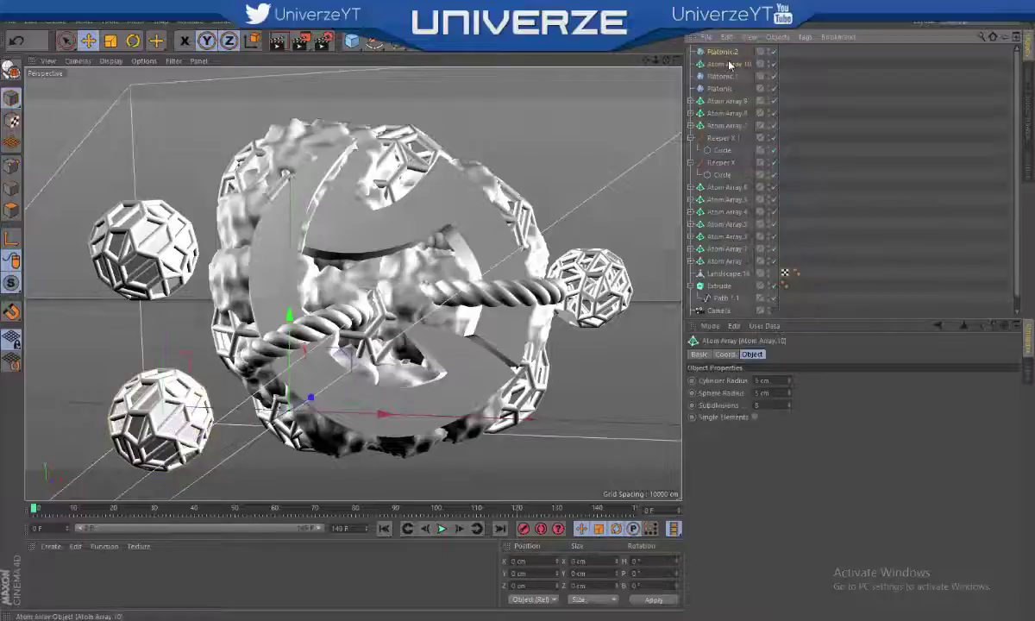
key("ctrl+c")
key("ctrl+v")
left_click(730, 113)
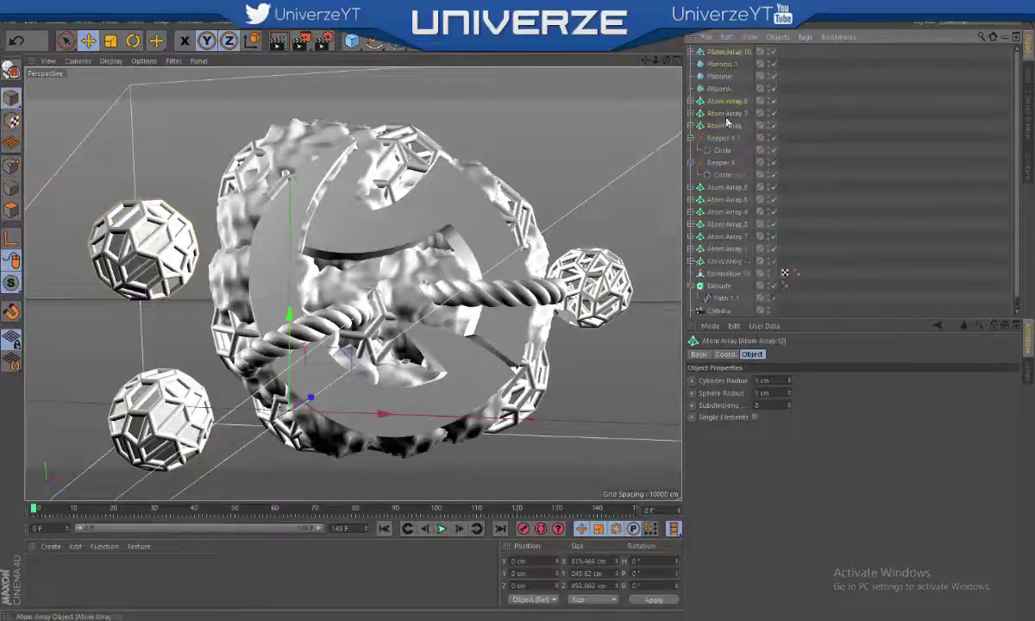
left_click(721, 51)
key("ctrl+c")
key("ctrl+v")
left_click_drag(666, 59, 623, 57)
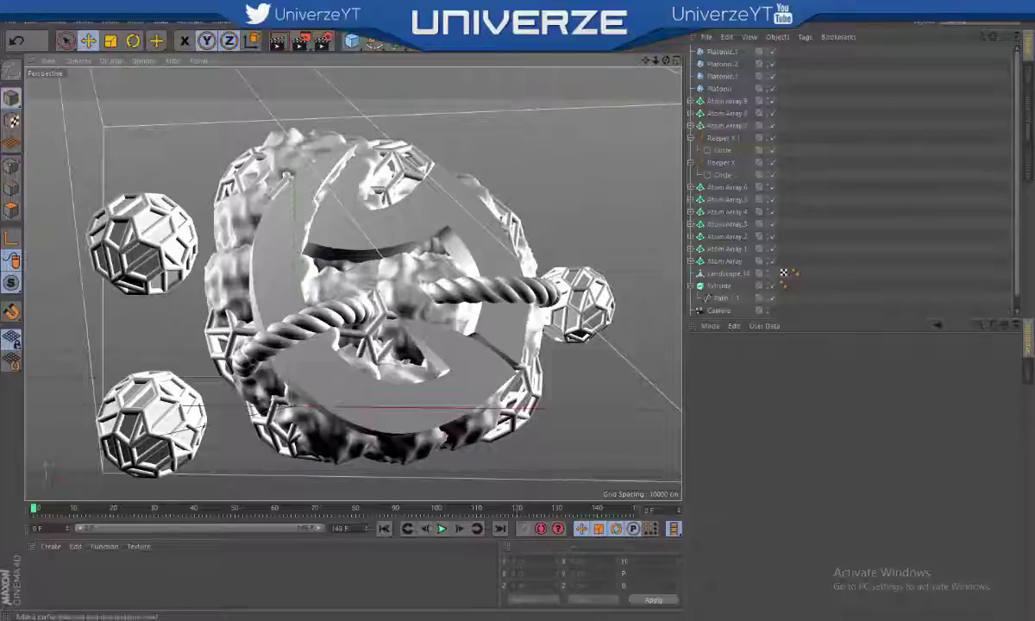
left_click(351, 42)
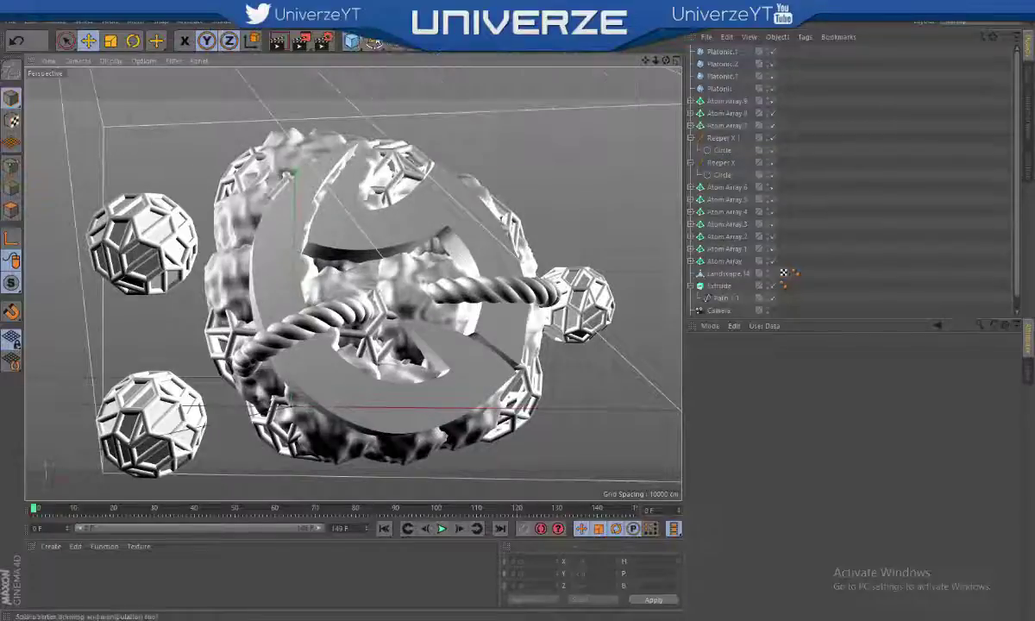
left_click(377, 45)
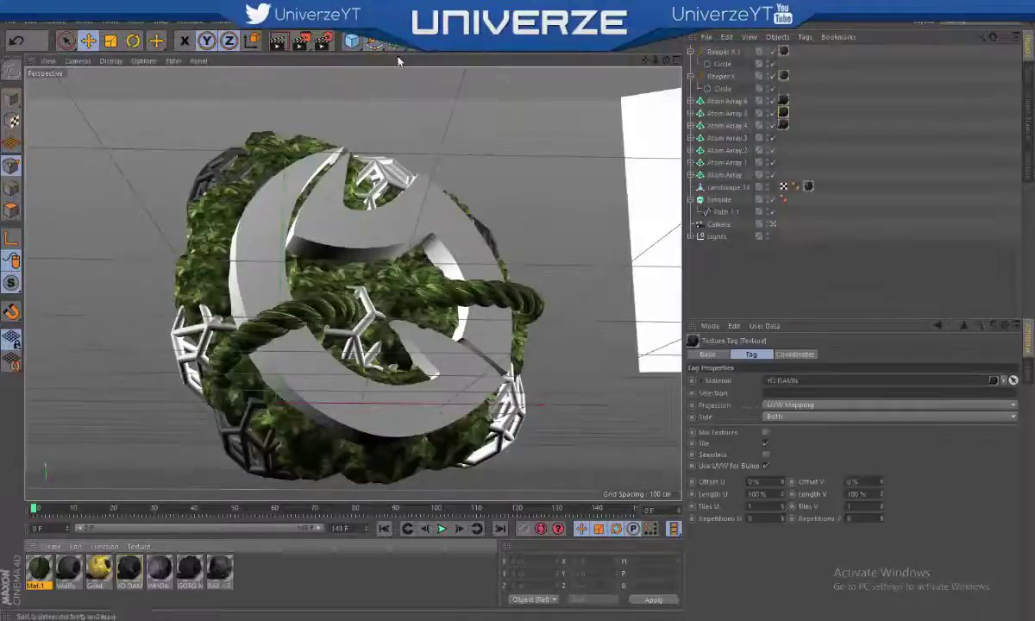
- Apply the YO DAMN material to the remaining atom arrays and to the extruded logo
left_click_drag(747, 144, 739, 161)
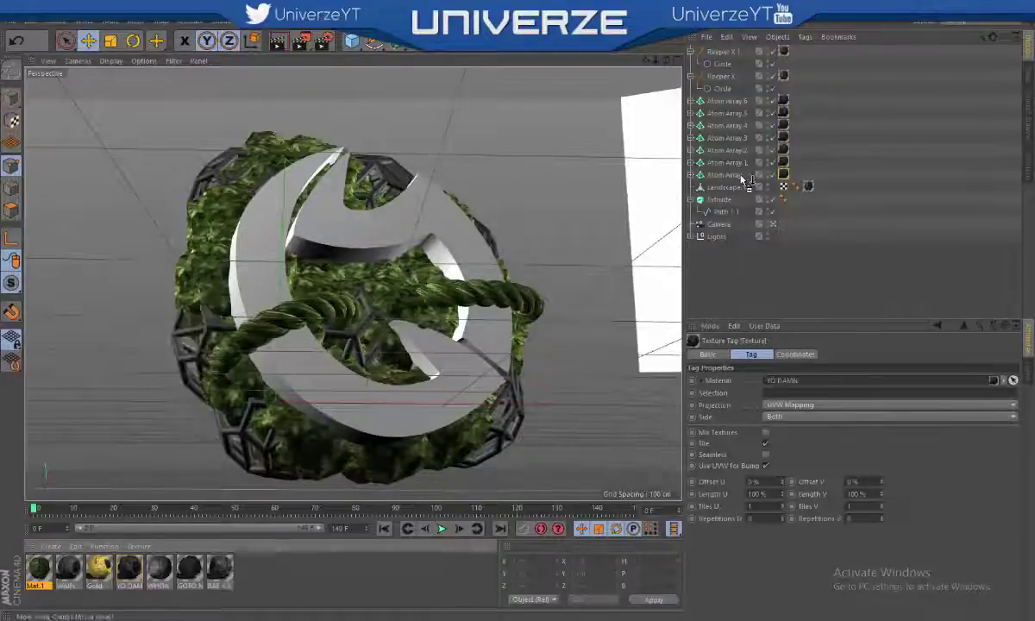
left_click_drag(129, 567, 734, 201)
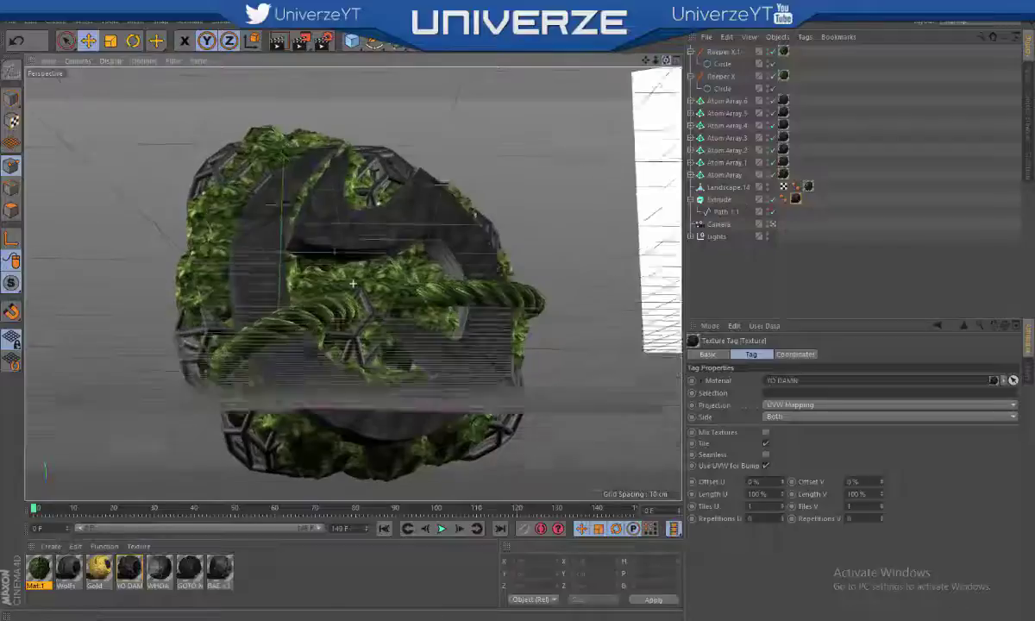
- Set the projection of the objects' texture tags, including the landscape's Mat.1 tag, to Cubic
left_click_drag(792, 45, 787, 171)
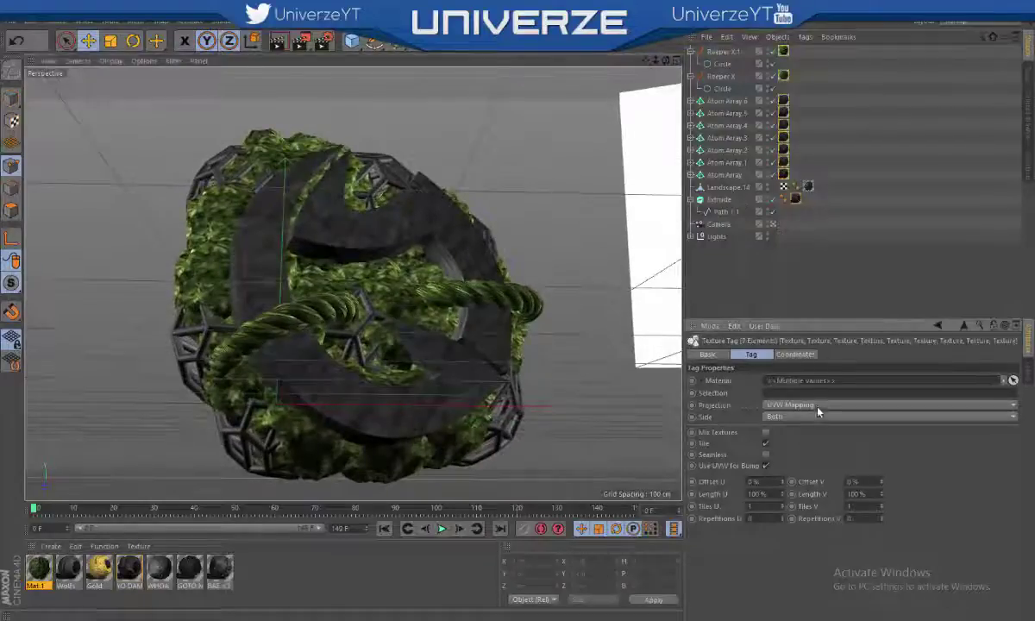
left_click(808, 186)
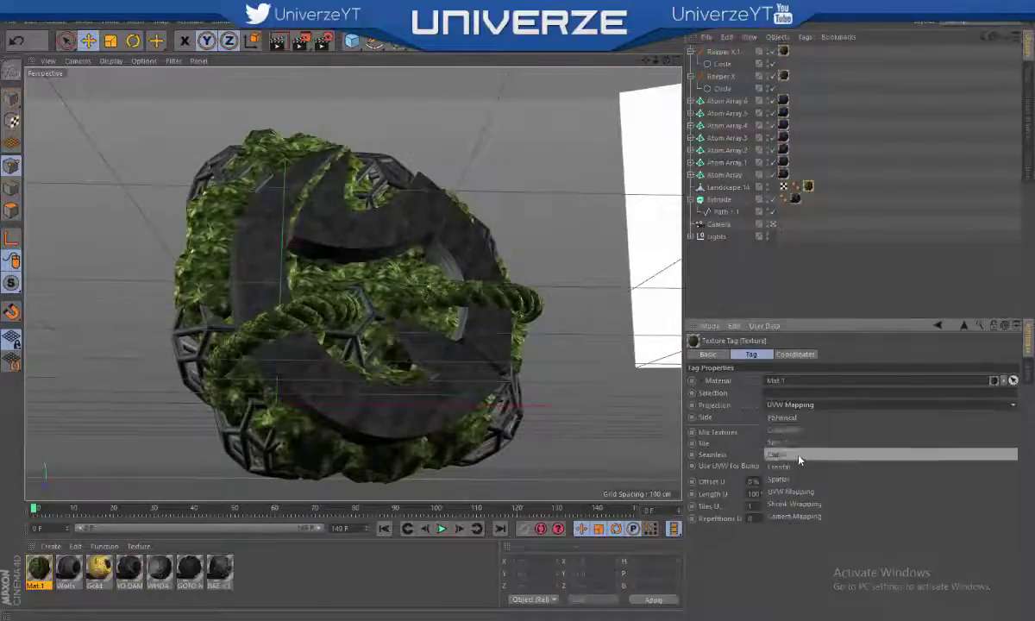
left_click(789, 405)
left_click(776, 454)
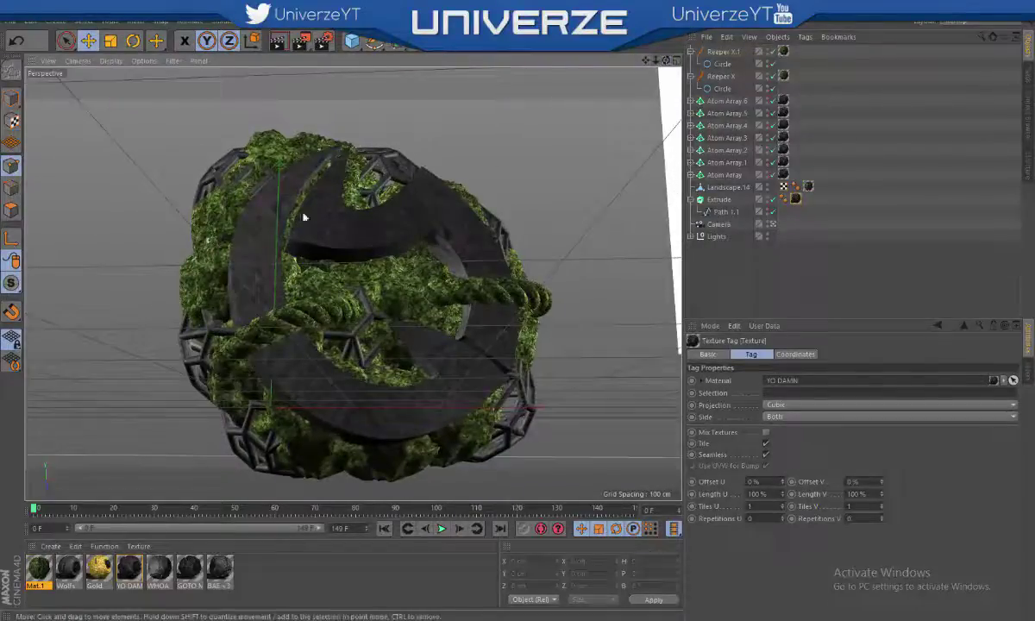
- Render the textured logo to the Picture Viewer, minimize the viewer, and render again from an adjusted angle
left_click_drag(302, 43, 302, 44)
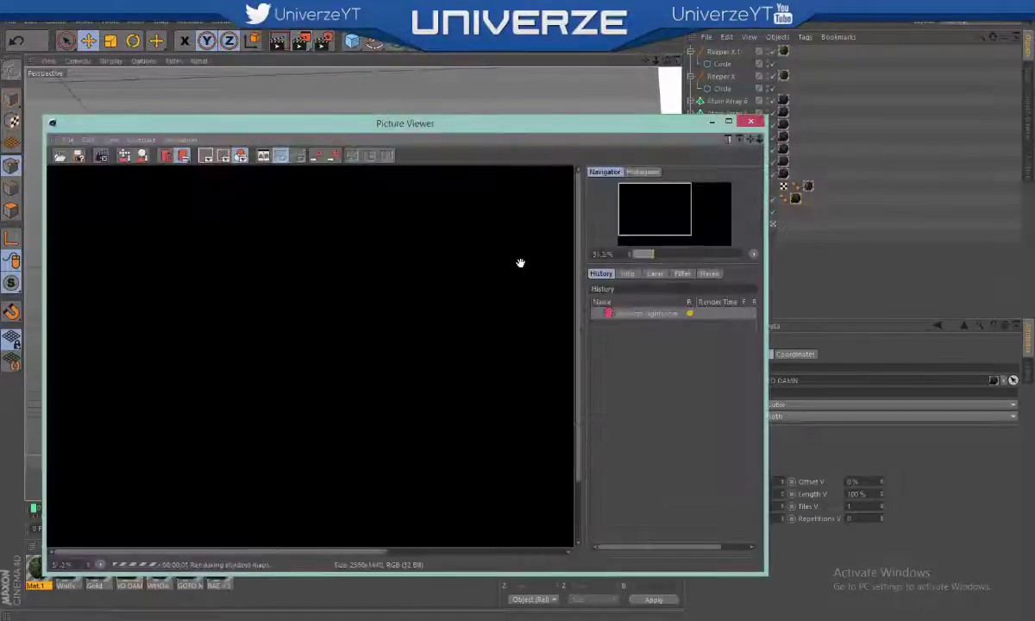
left_click(712, 122)
left_click_drag(658, 64, 776, 273)
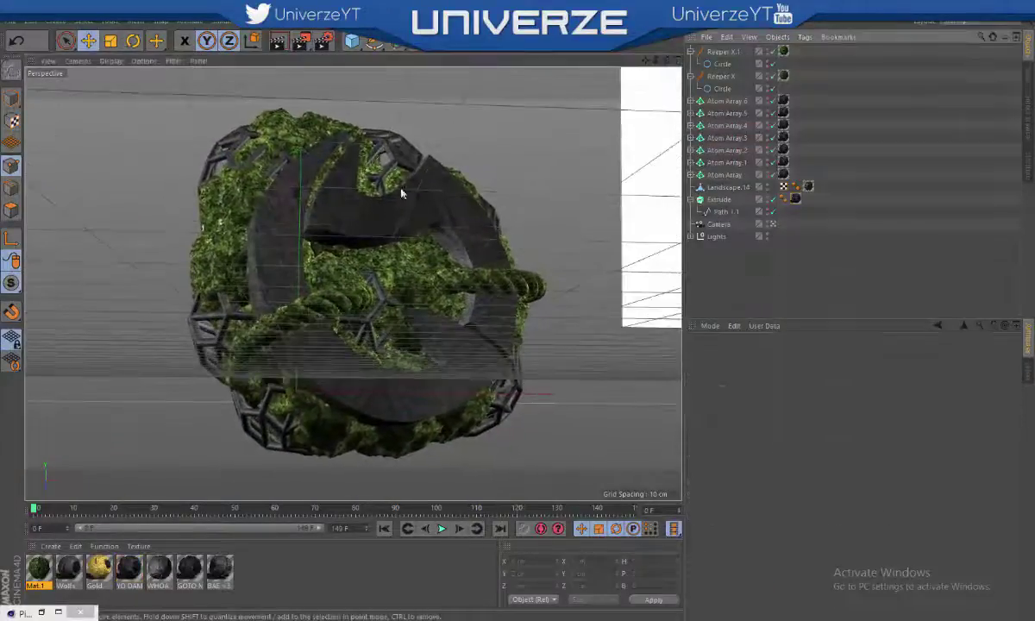
key("shift+r")
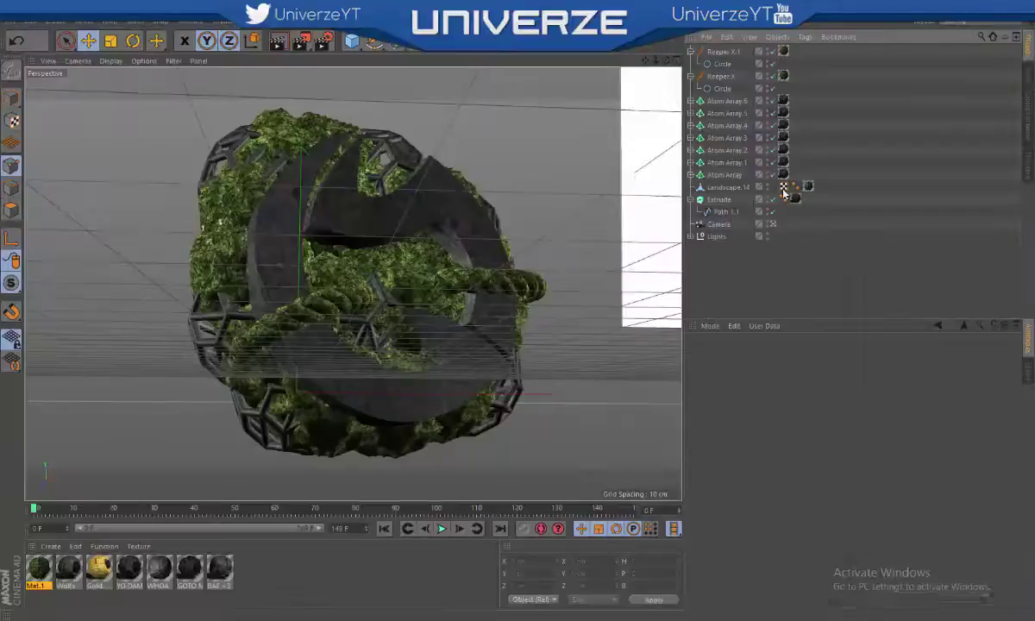
- Switch to Twitter and answer the newest direct message, saying that something is being rendered for a client
scroll(353, 283, "up", 3)
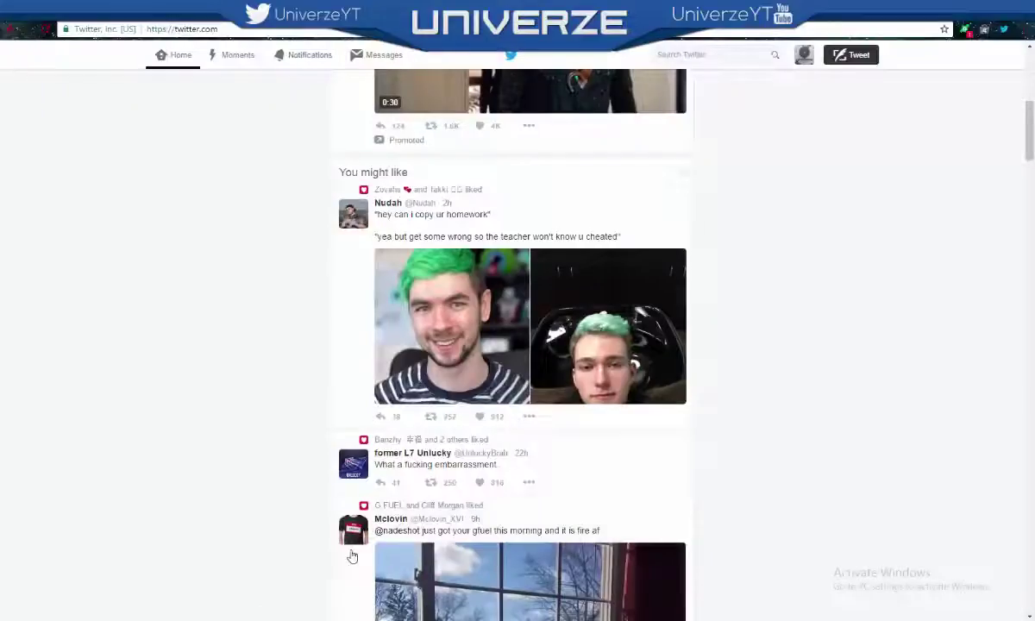
key("g")
key("m")
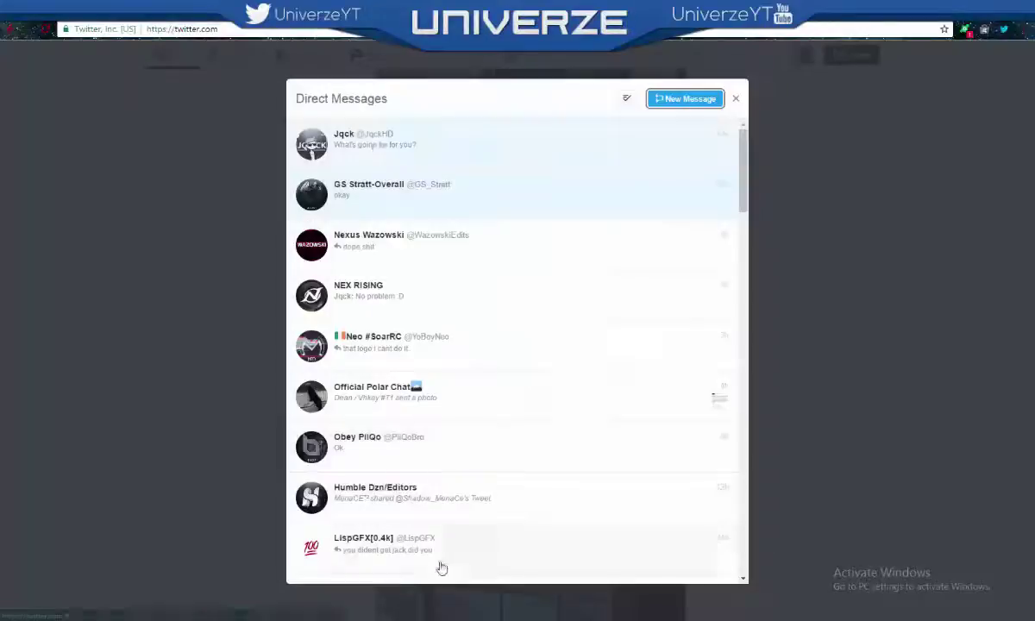
key("Return")
type("rendering something for @GoldenSnipings")
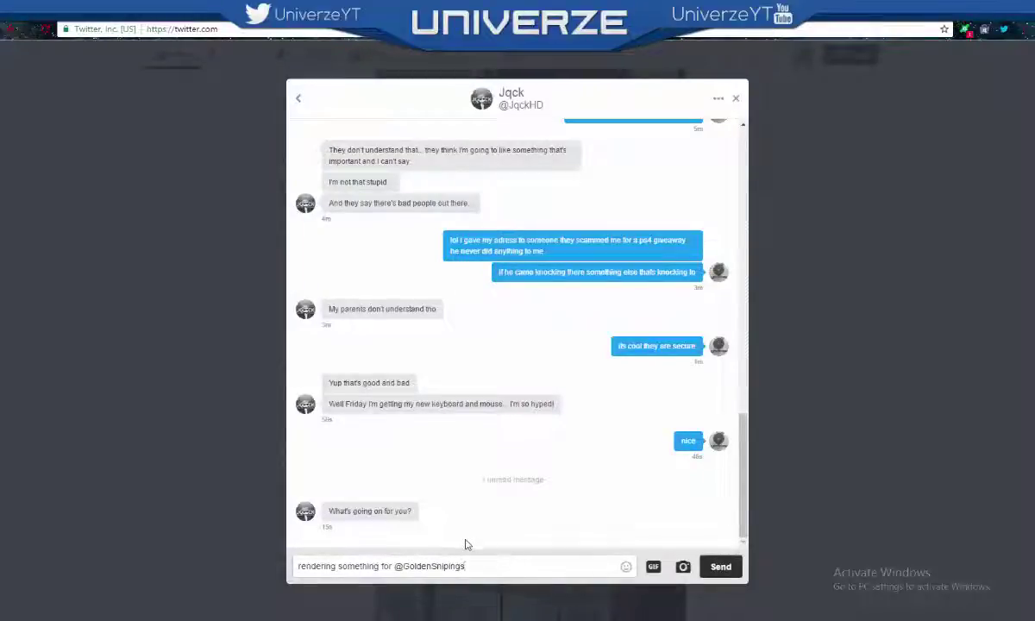
key("Return")
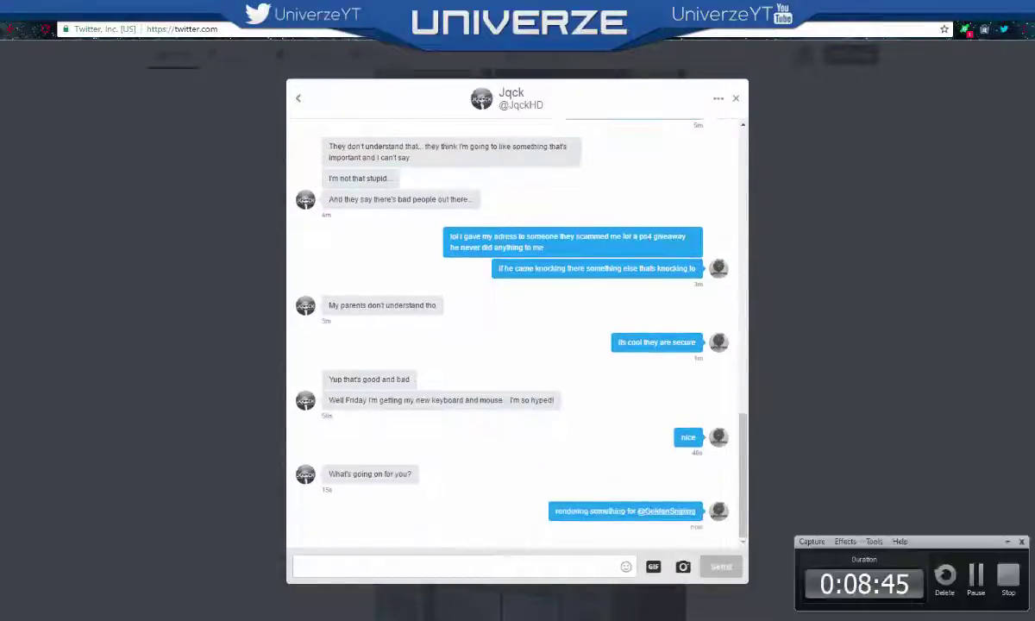
- Return to Cinema 4D, render the logo from a new angle to the Picture Viewer, and adjust the Random effector's strength
key("alt+Tab")
key("alt+Tab")
left_click_drag(666, 59, 389, 121)
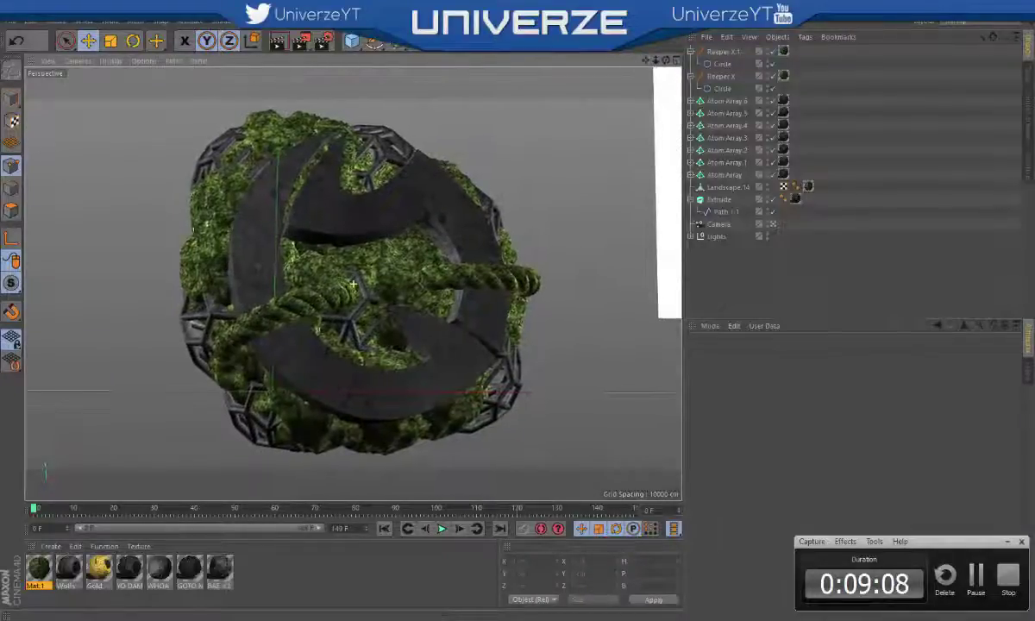
left_click(295, 40)
key("alt+Tab")
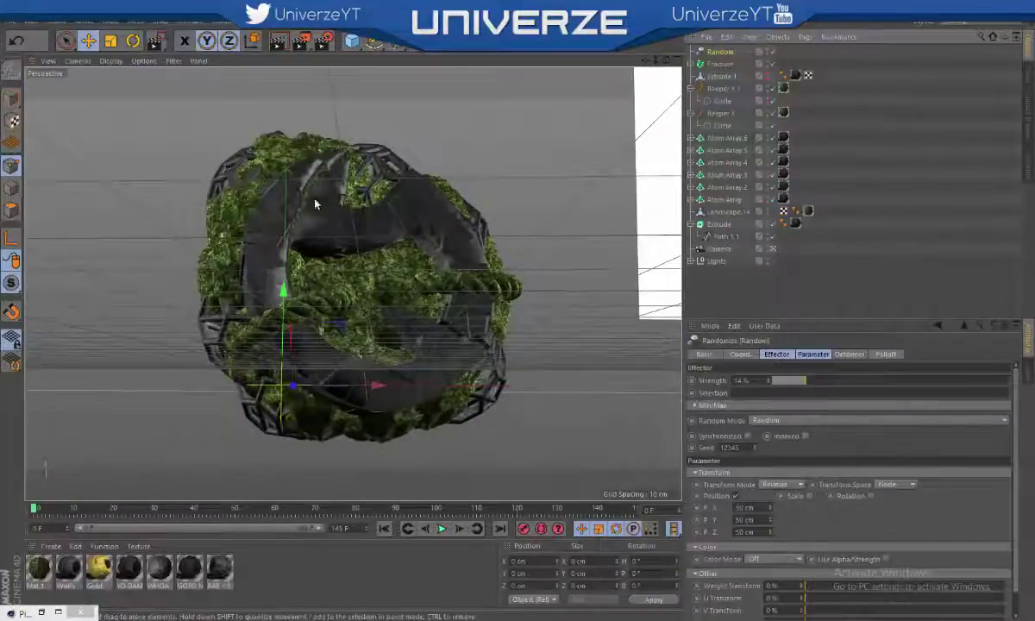
mouse_move(800, 380)
left_mouse_down()
mouse_move(763, 381)
mouse_move(804, 381)
left_mouse_up()
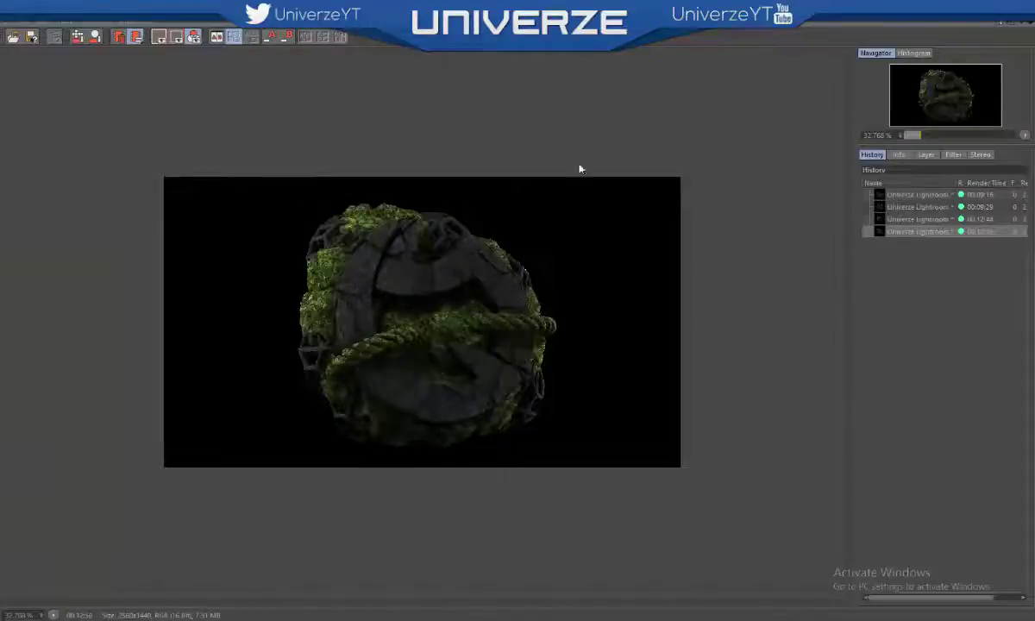
left_click(16, 19)
left_click(34, 28)
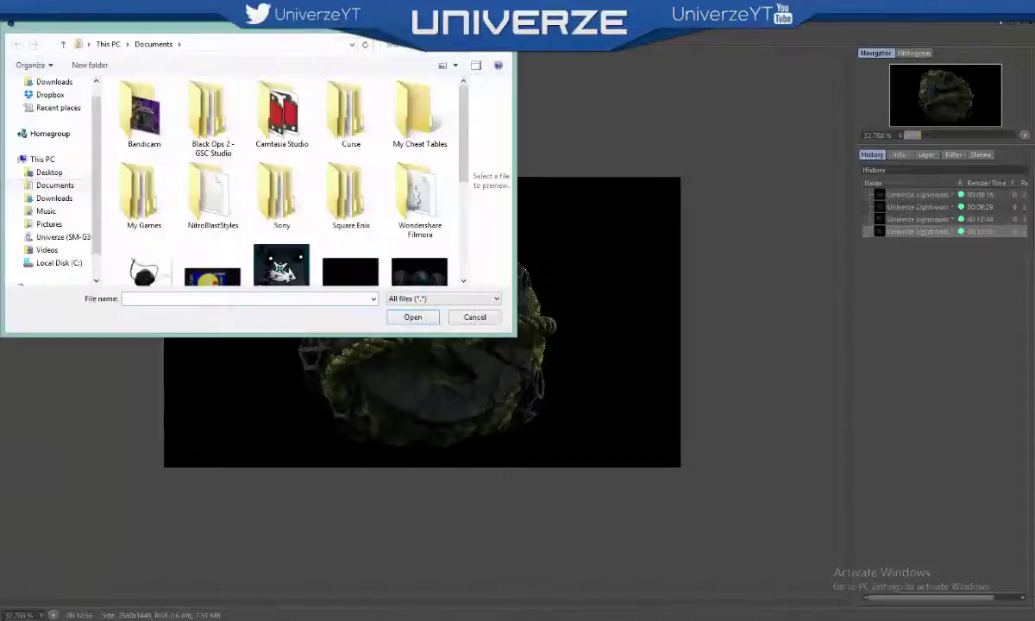
key("Escape")
- Save the finished render to the Desktop as GoldenSniping2
left_click(16, 19)
left_click(62, 53)
left_click(48, 240)
left_click(158, 274)
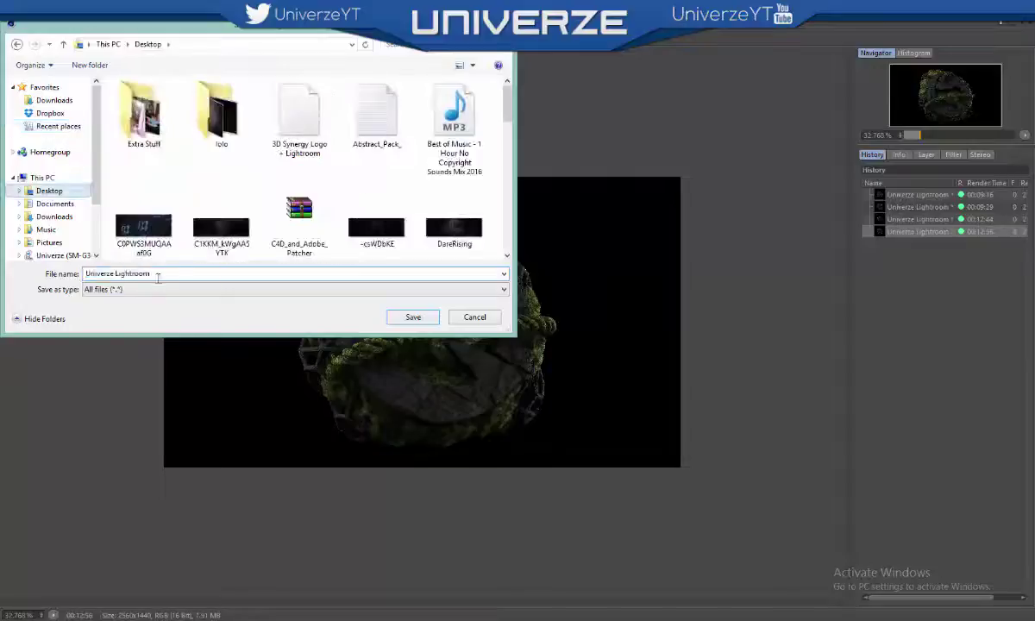
key("ctrl+a")
key("BackSpace")
type("GoldenSn")
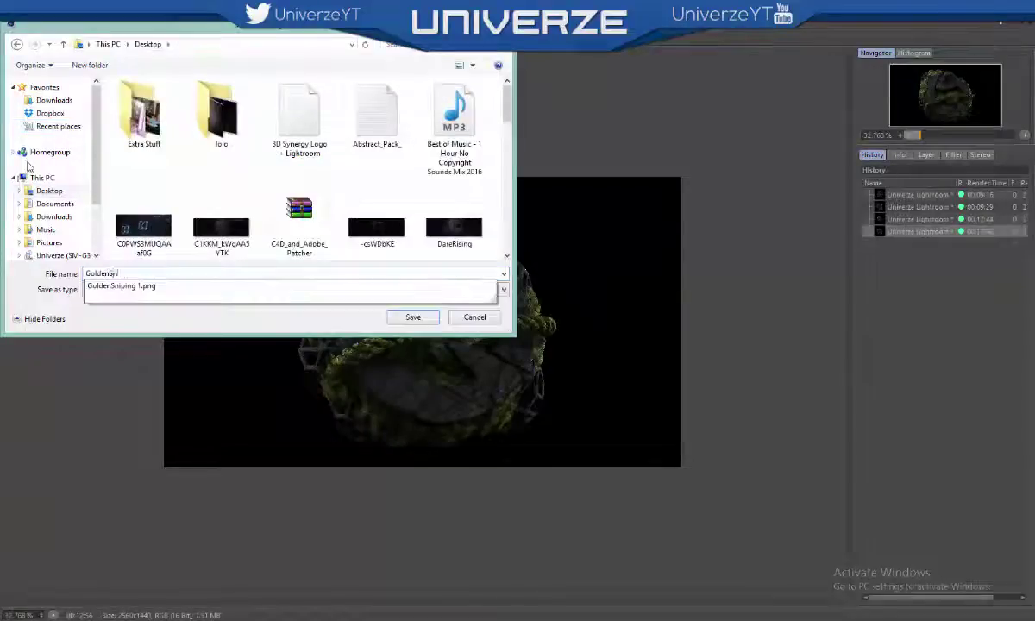
type("ipin")
left_click(384, 288)
left_click(414, 317)
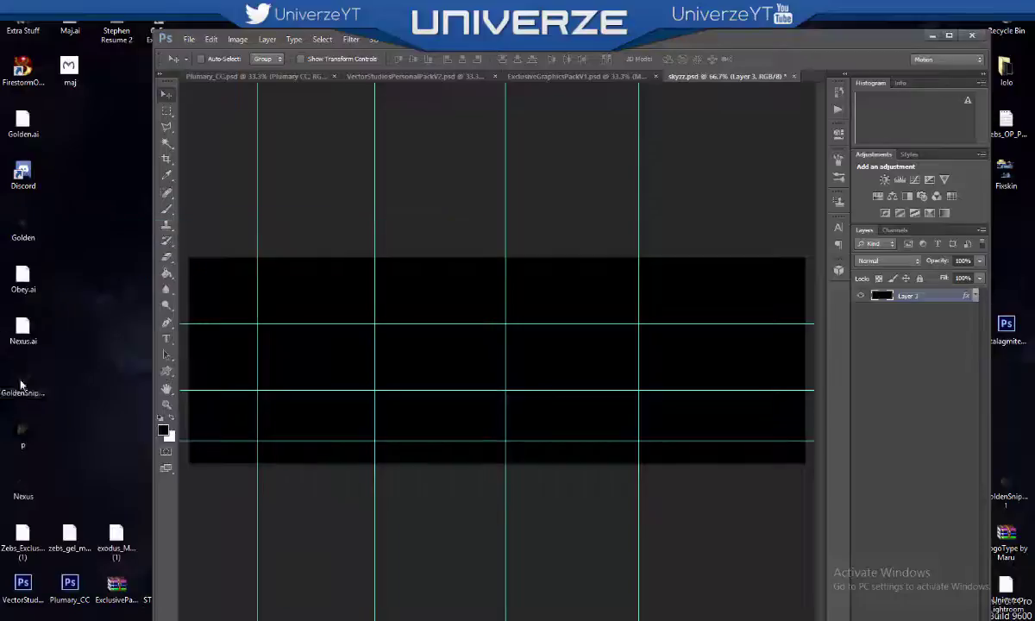
- Switch to Photoshop, place the GoldenSniping2 render into skyzz.psd and position it near the canvas centre
left_click_drag(33, 367, 497, 357)
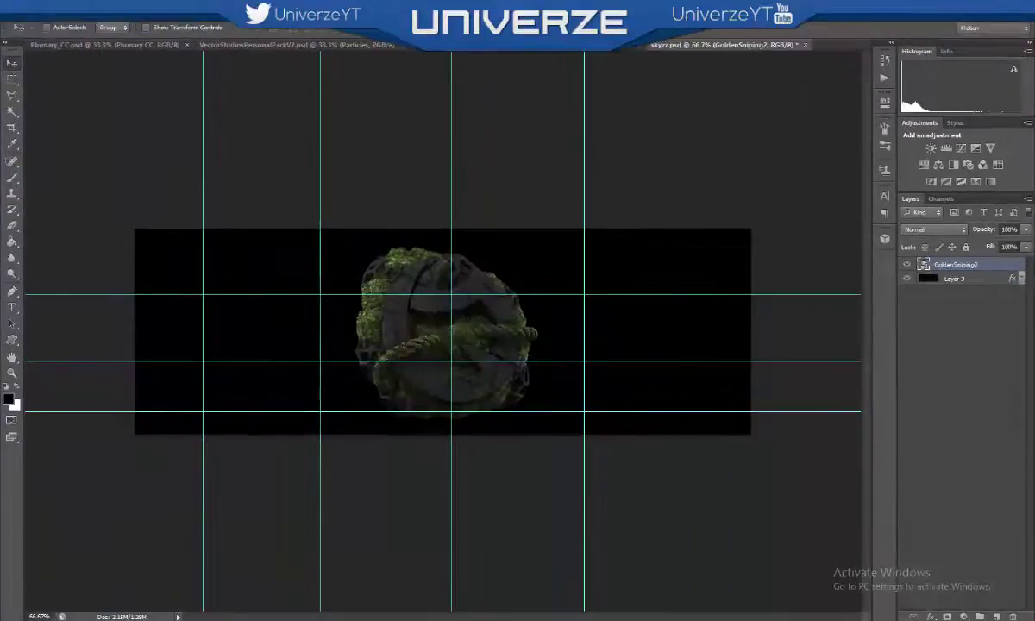
left_click_drag(462, 334, 473, 336)
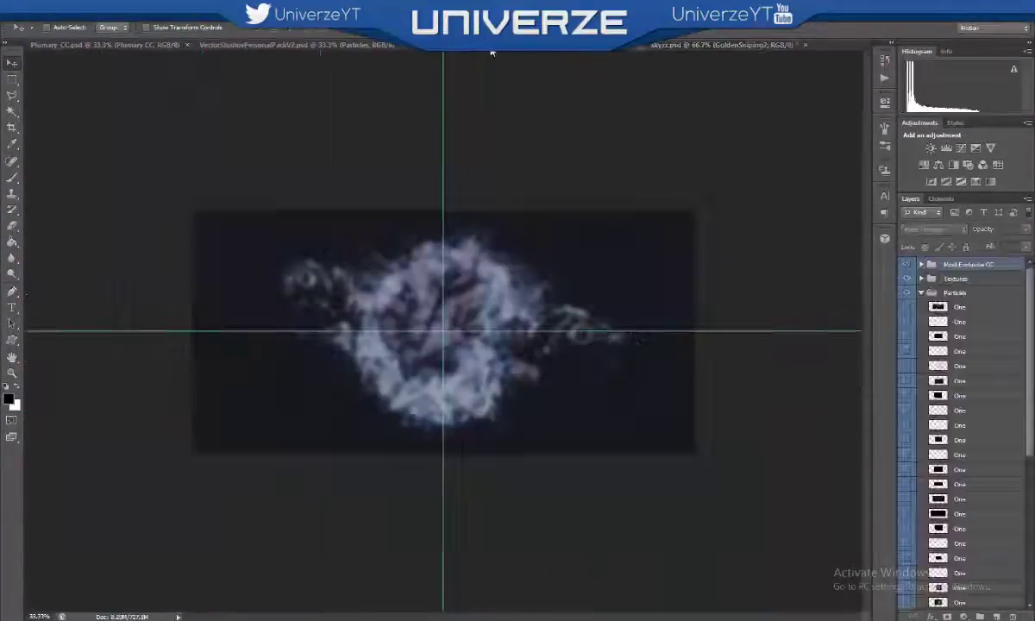
- Duplicate the Most Exclusive CC group from ExclusiveGraphicsPackV1.psd into skyzz.psd and reduce the opacity of the copy there
right_click(910, 268)
left_click(941, 290)
left_click(515, 241)
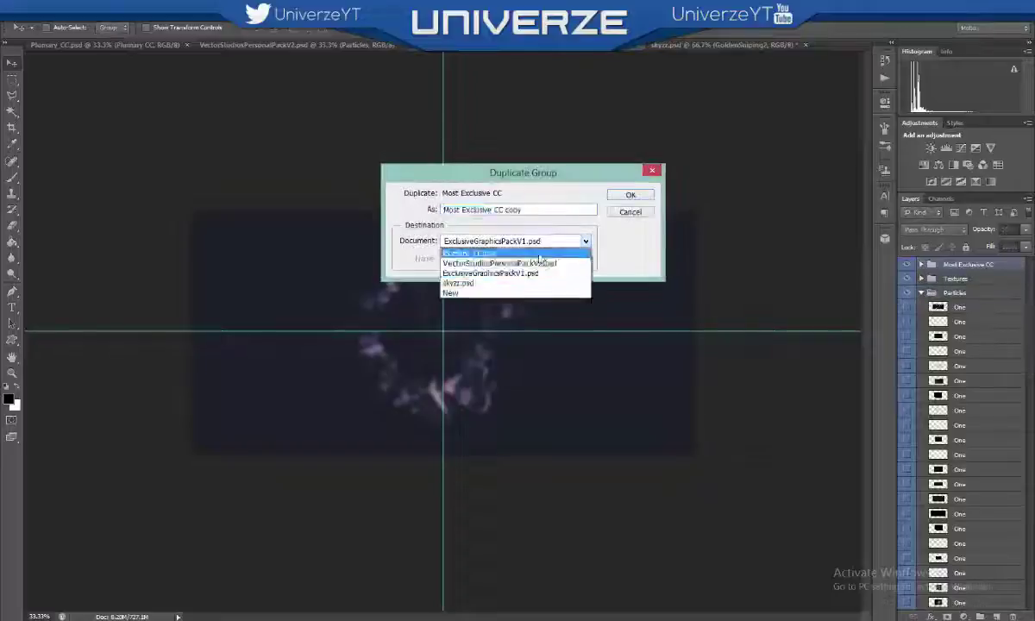
left_click(483, 274)
left_click(631, 194)
left_click(675, 45)
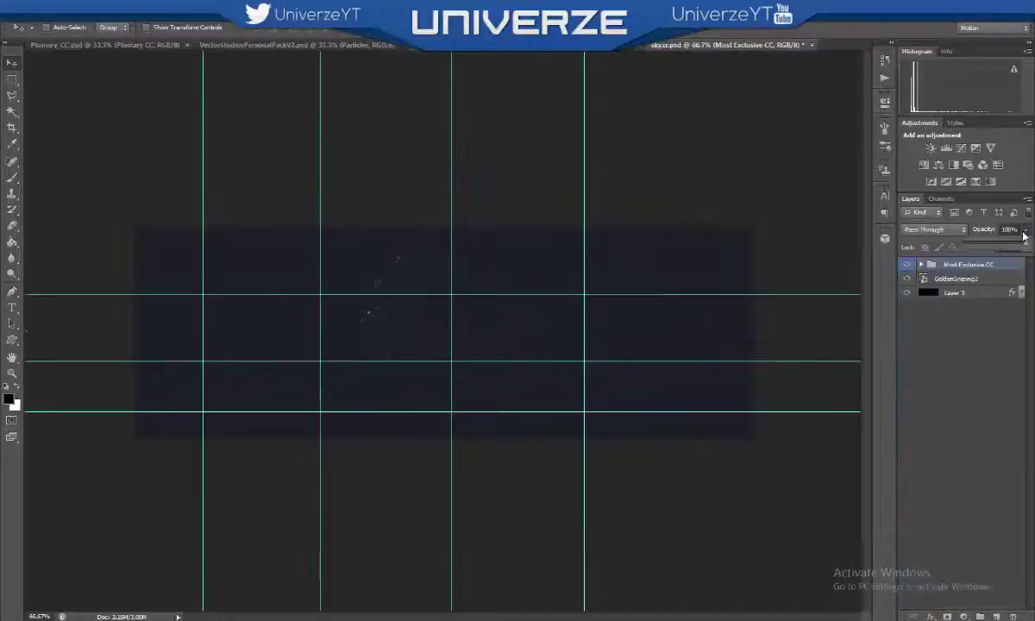
left_click_drag(1023, 235, 1005, 247)
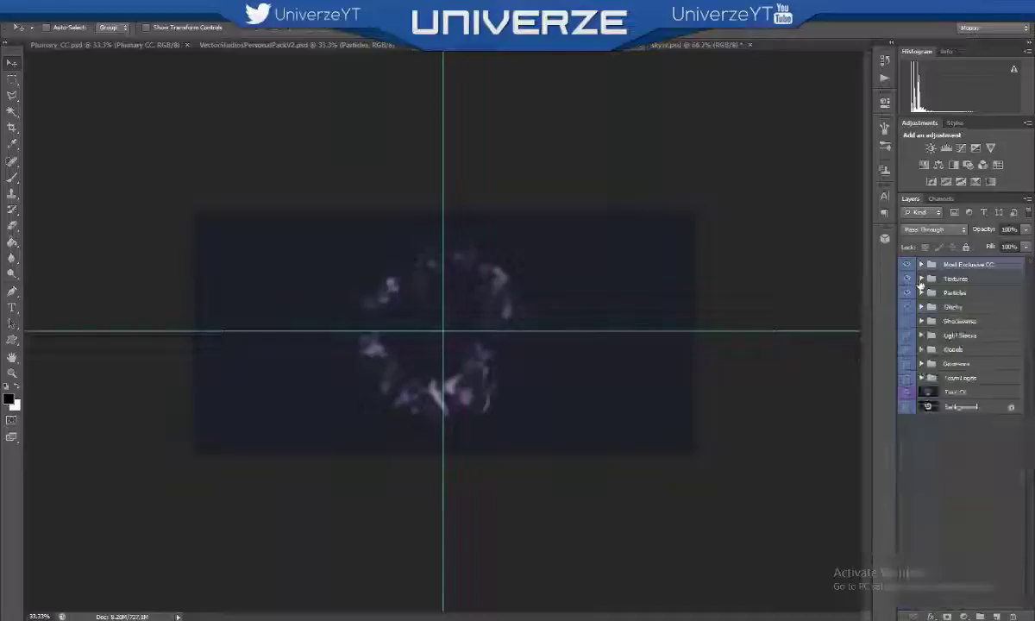
- Browse the layers in the Textures group of the graphics pack by showing them one at a time
left_click(907, 294)
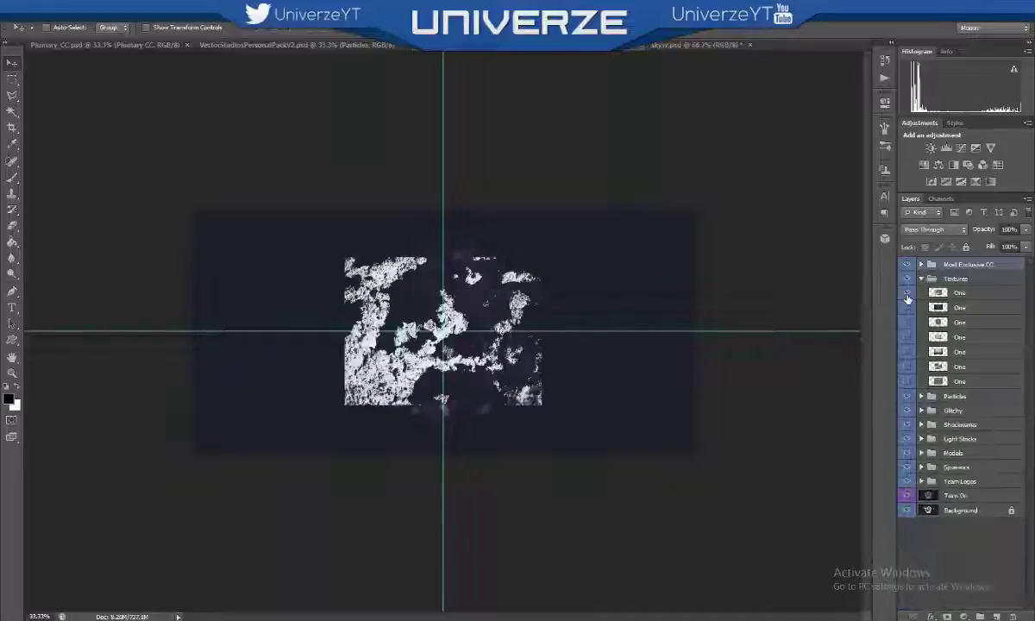
left_click(906, 307)
left_click(907, 321)
left_click(906, 336)
left_click(905, 345)
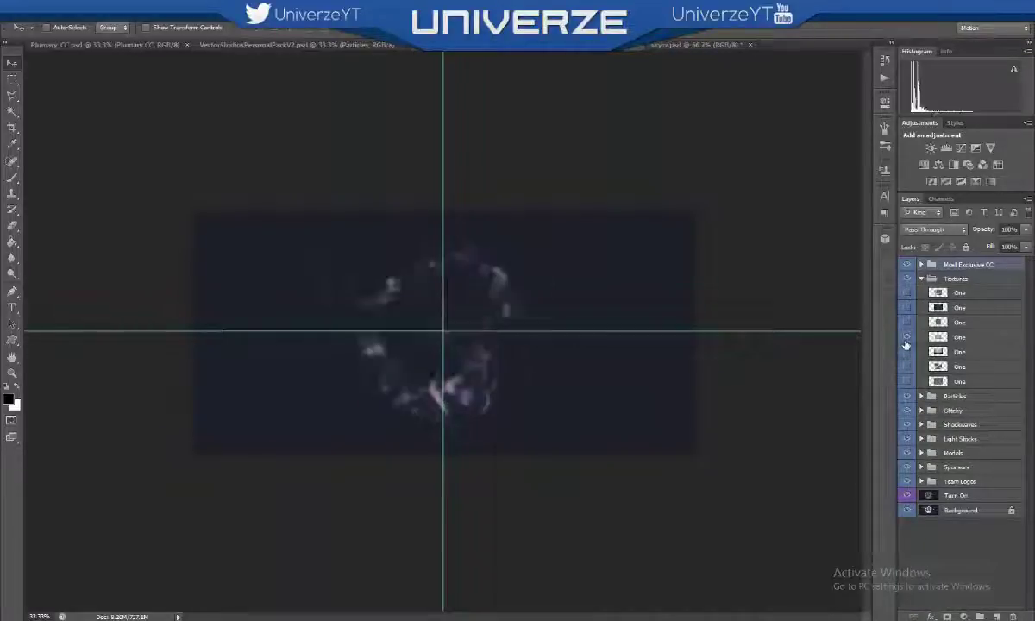
left_click(906, 351)
left_click(906, 351)
left_click(907, 365)
left_click(906, 366)
left_click(921, 279)
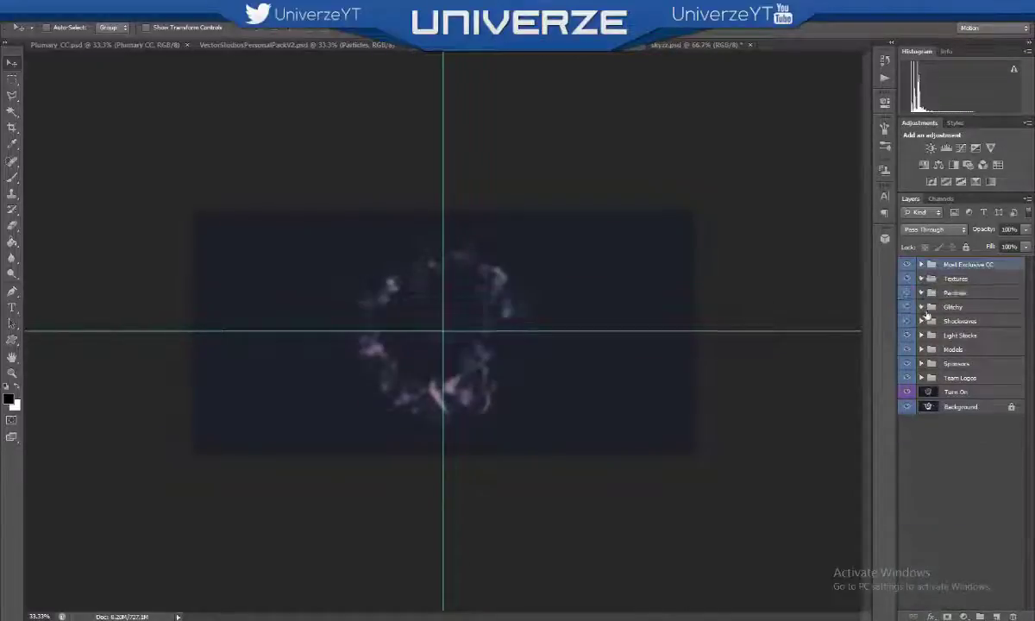
- Preview individual layers in the Glitchy and Shockwaves groups of the graphics pack
left_click(922, 307)
left_click(906, 337)
left_click(907, 337)
left_click(921, 307)
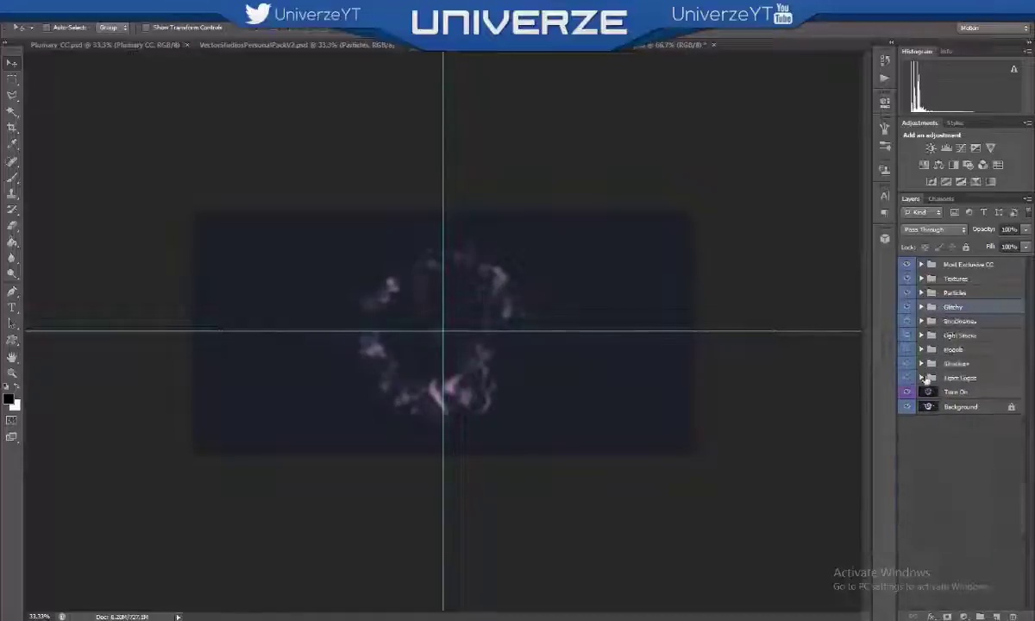
left_click(921, 321)
left_click(907, 395)
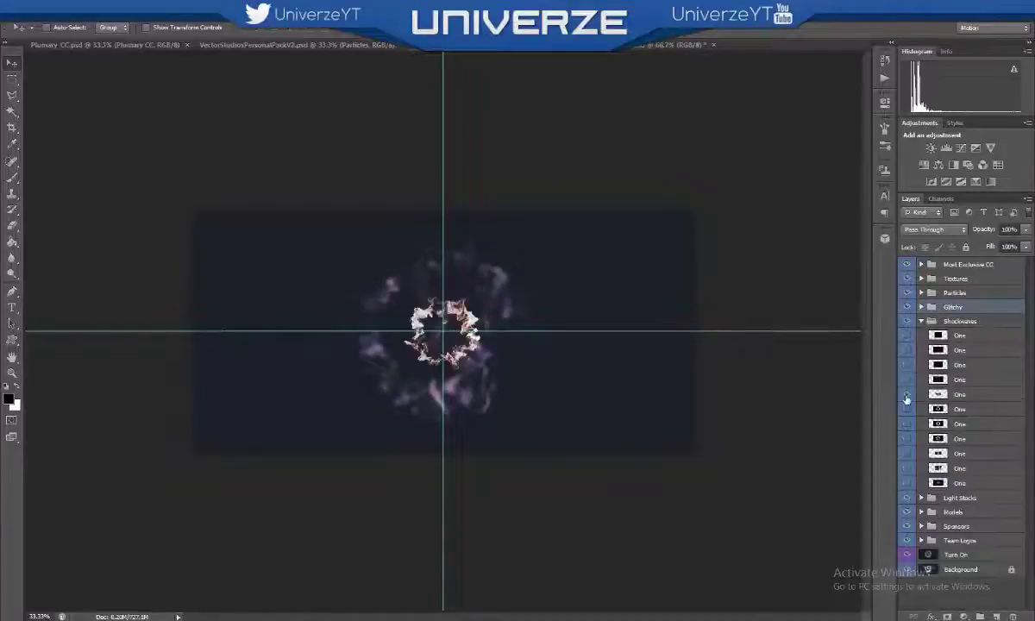
left_click(907, 396)
left_click(906, 410)
left_click(906, 410)
- Bring the red top Shockwaves layer into skyzz.psd, transform it over the logo and place it below the Most Exclusive CC group
key("alt+[")
key("alt+[")
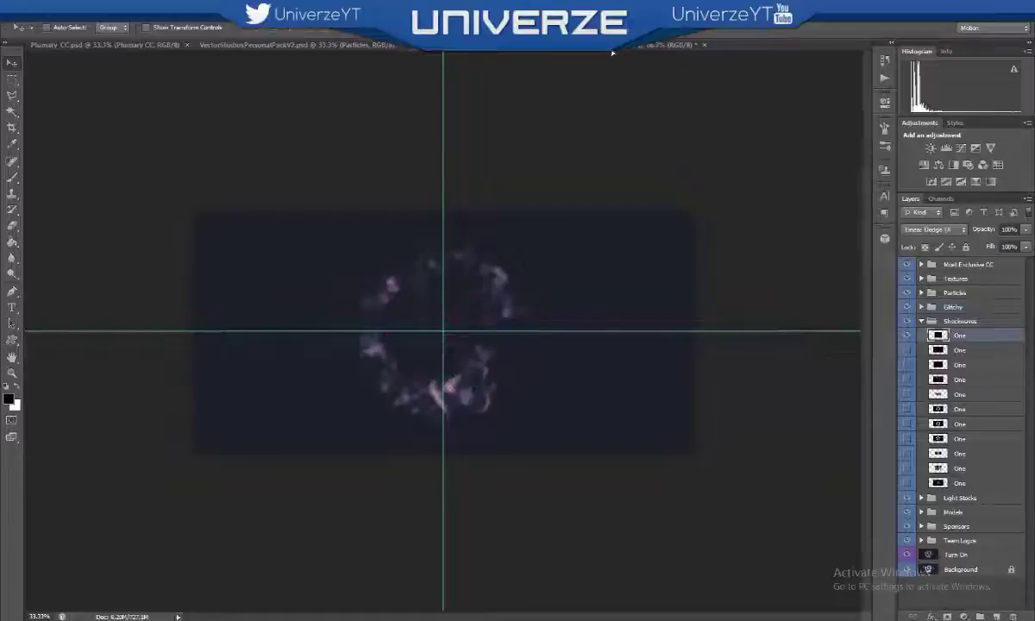
left_click_drag(612, 54, 450, 299)
key("ctrl+t")
key("Return")
key("e")
scroll(409, 314, "up", 5)
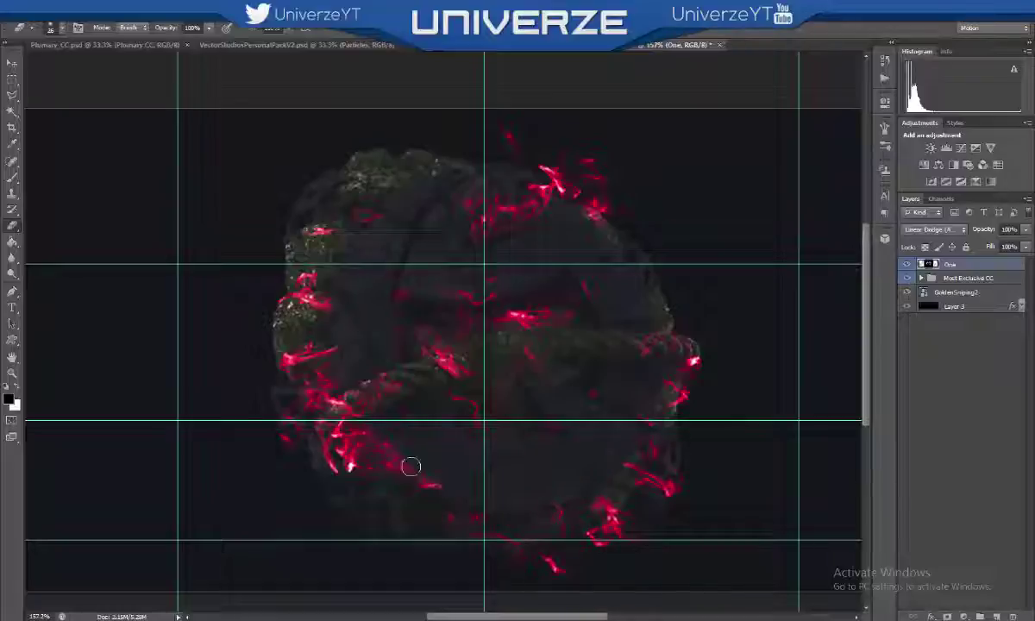
scroll(559, 301, "down", 3)
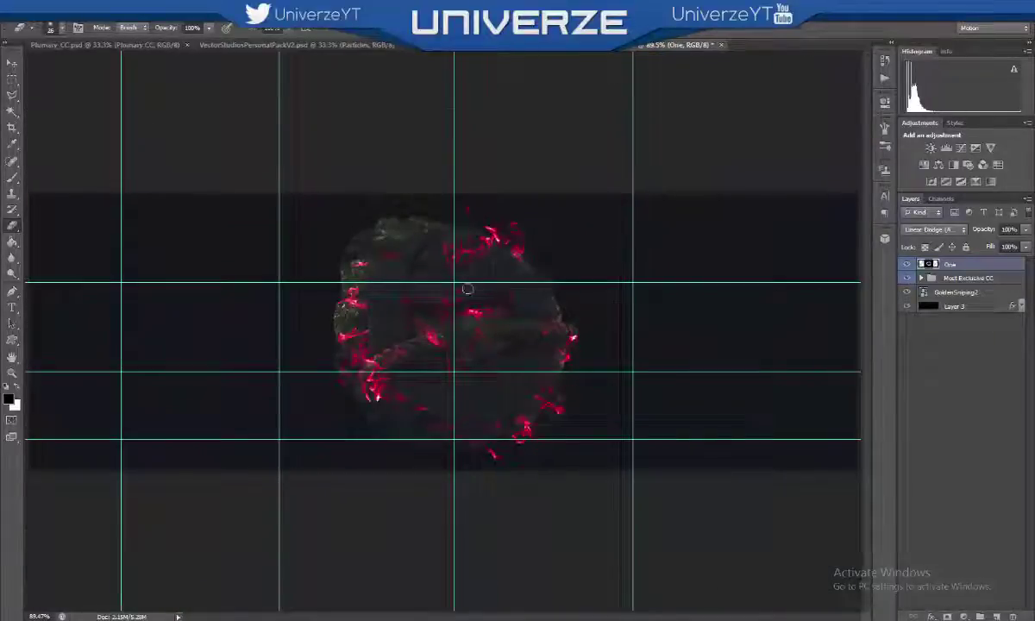
left_click_drag(984, 274, 973, 291)
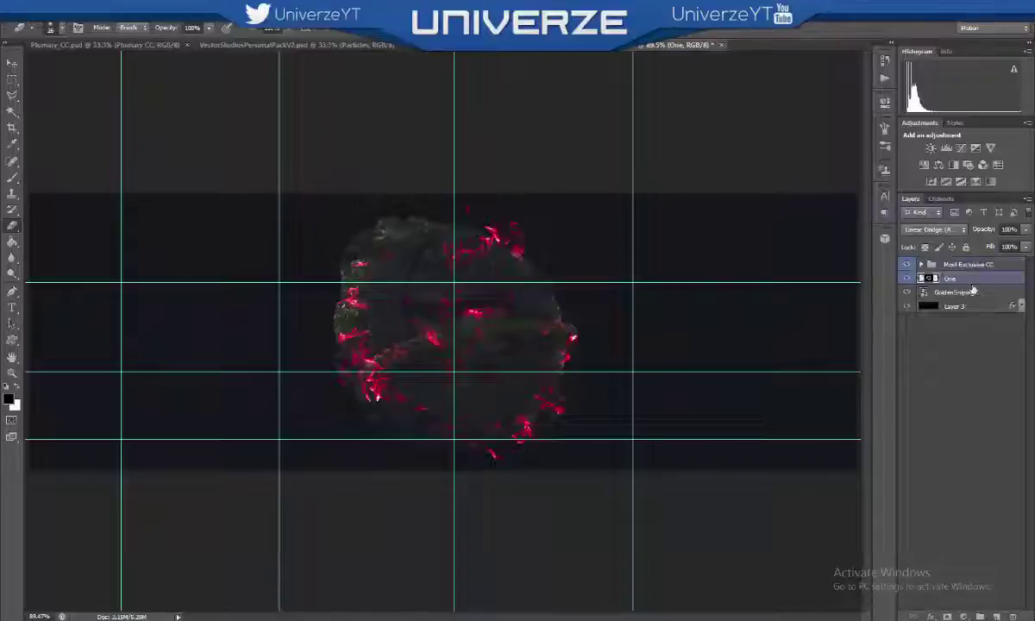
right_click(973, 291)
left_click(854, 170)
key("Return")
key("ctrl+t")
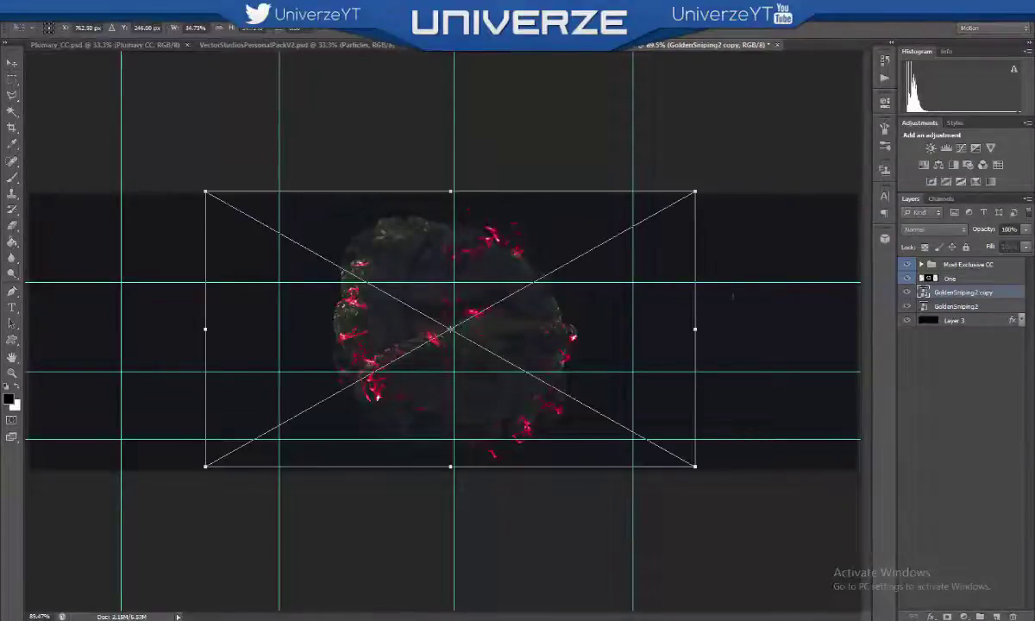
left_click_drag(803, 268, 681, 59)
key("ctrl+z")
key("Escape")
key("ctrl+z")
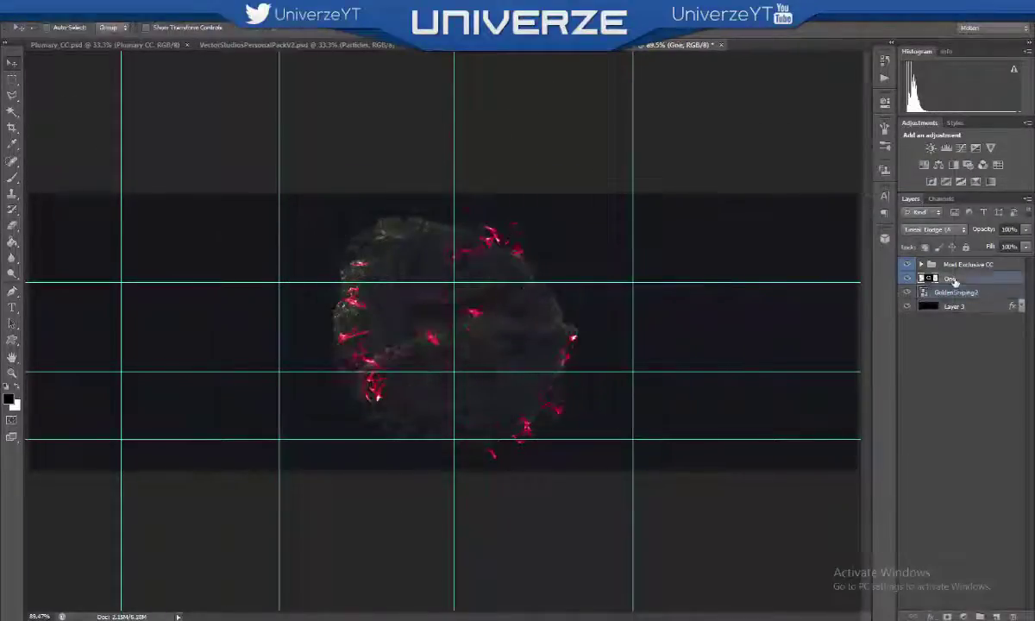
- Duplicate the red shockwave layer and transform the copy to spread more red streaks around the logo
right_click(901, 278)
left_click(860, 195)
key("Return")
key("ctrl+t")
left_click_drag(724, 280, 548, 34)
key("Return")
key("e")
scroll(424, 308, "up", 2, "alt")
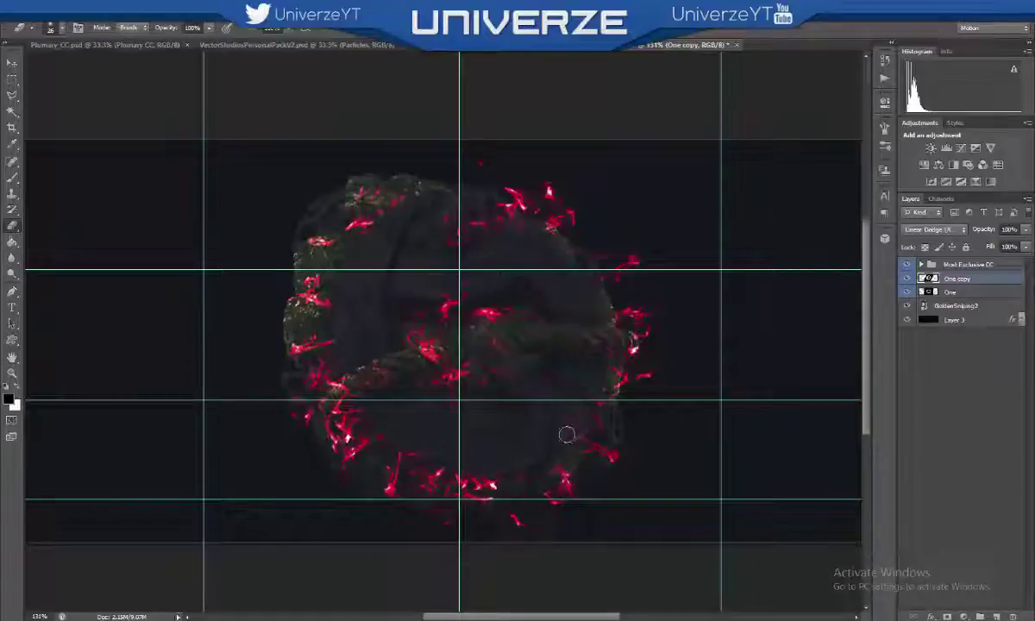
scroll(426, 260, "down", 1, "alt")
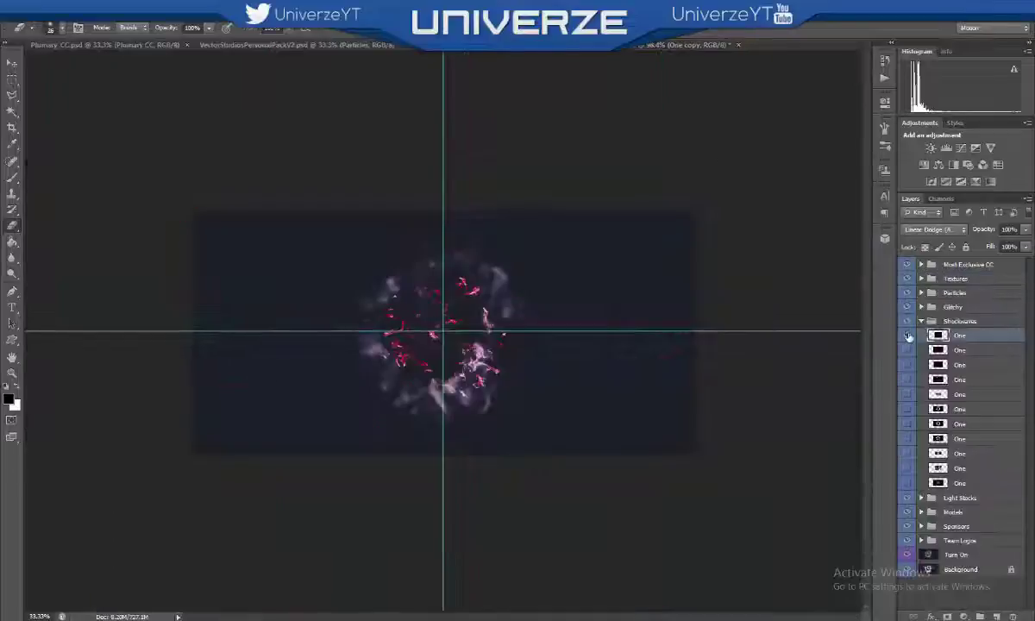
- Add the blue Shockwaves layer beneath GoldenSniping2 in skyzz.psd, enlarge it to about 107% and position it behind the logo
left_click_drag(908, 337, 552, 362)
left_click_drag(963, 319, 963, 321)
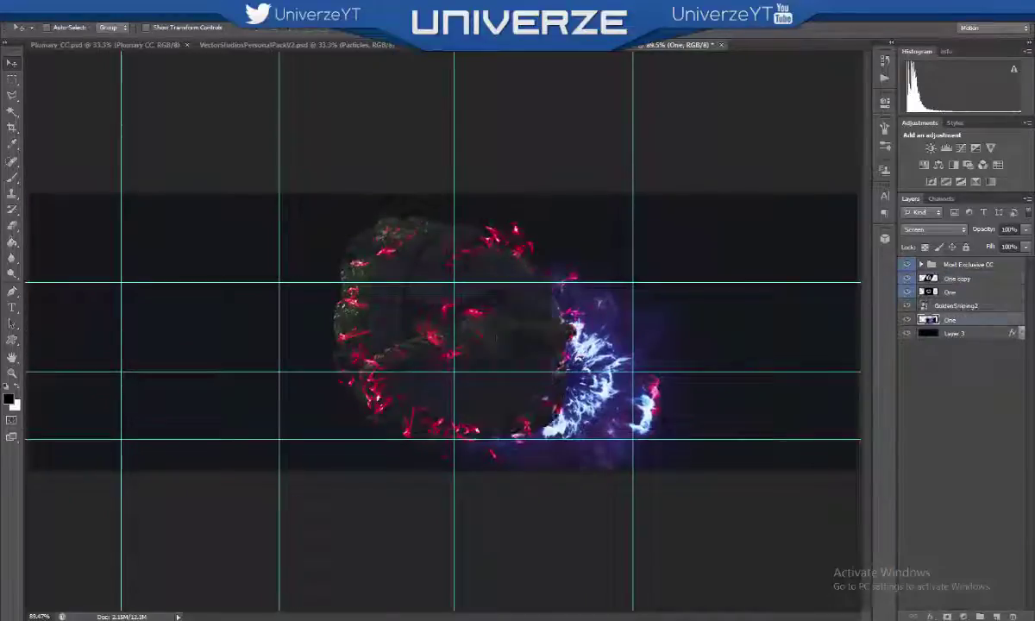
key("ctrl+t")
left_click_drag(670, 208, 690, 195)
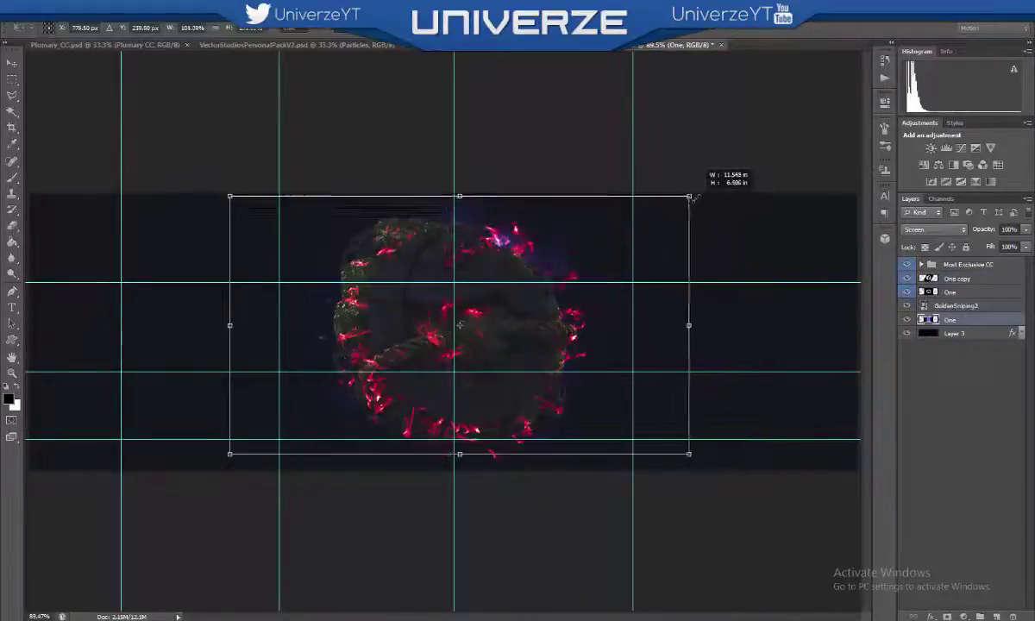
key("Return")
left_click_drag(546, 270, 552, 280)
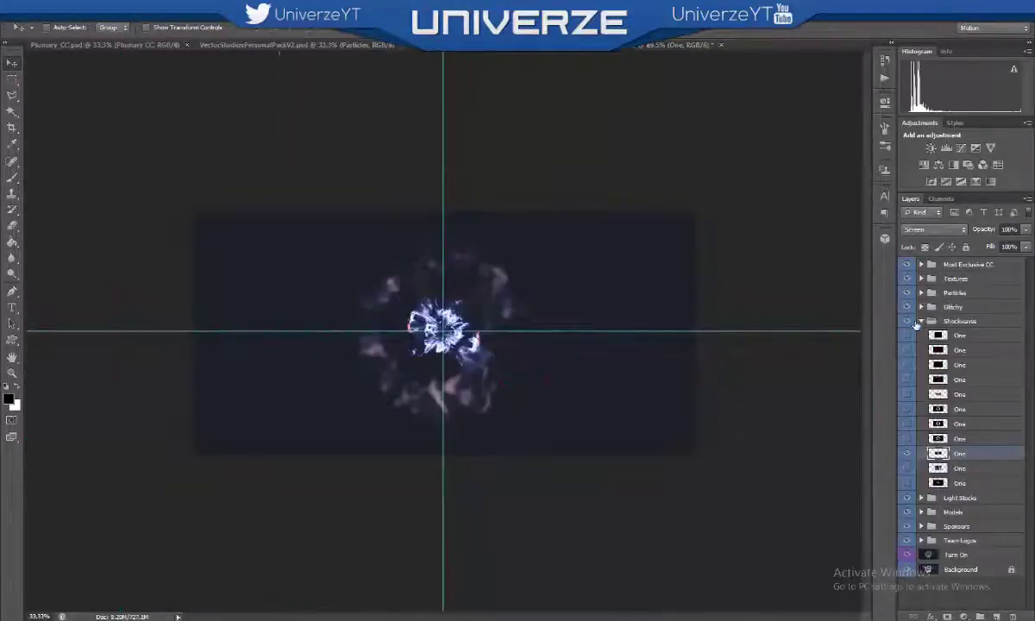
- Bring a Particles layer into skyzz.psd beneath GoldenSniping2 and offset a duplicate of it toward the right side of the header
left_click(908, 308, "alt")
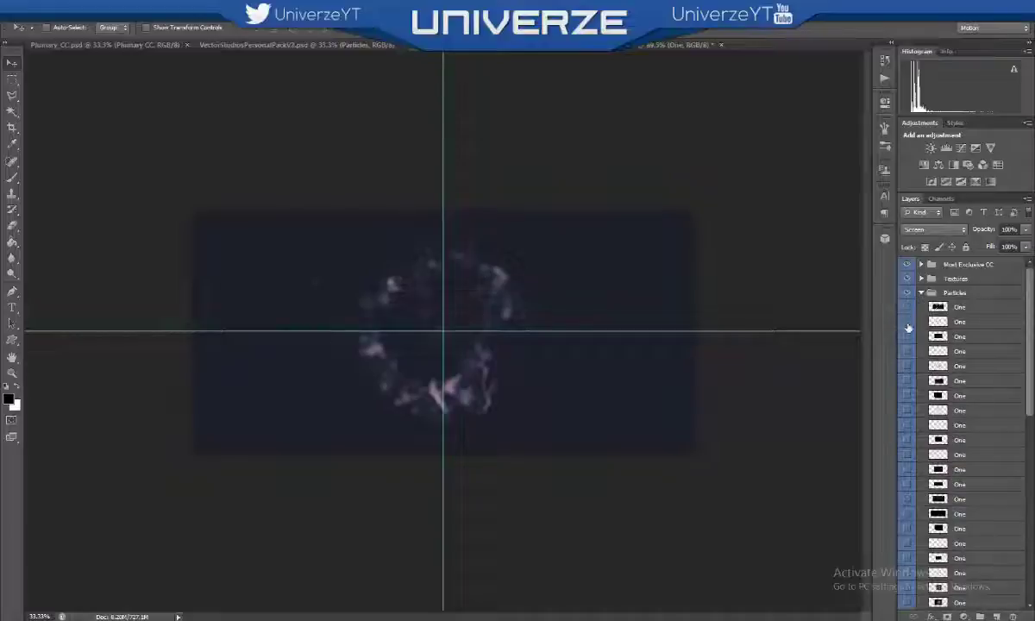
left_click_drag(908, 329, 903, 423)
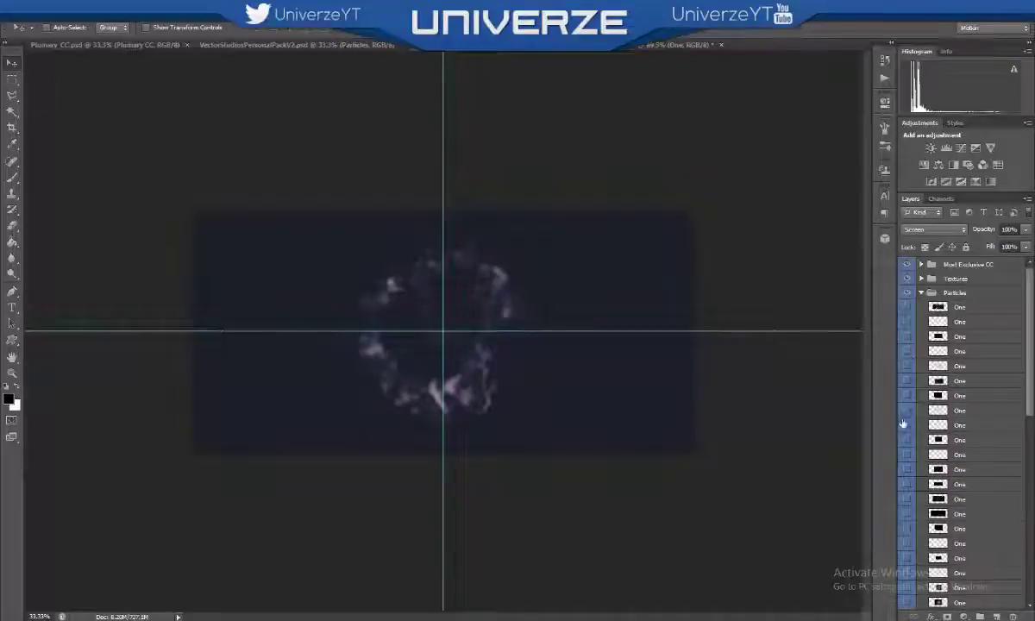
left_click(910, 543)
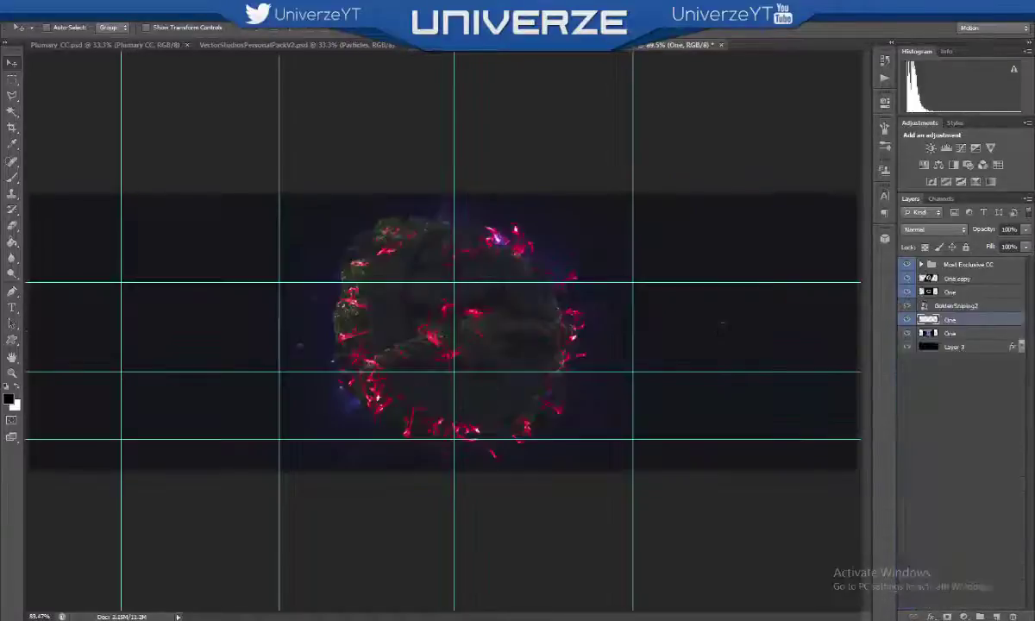
right_click(930, 319)
left_click_drag(491, 341, 514, 341)
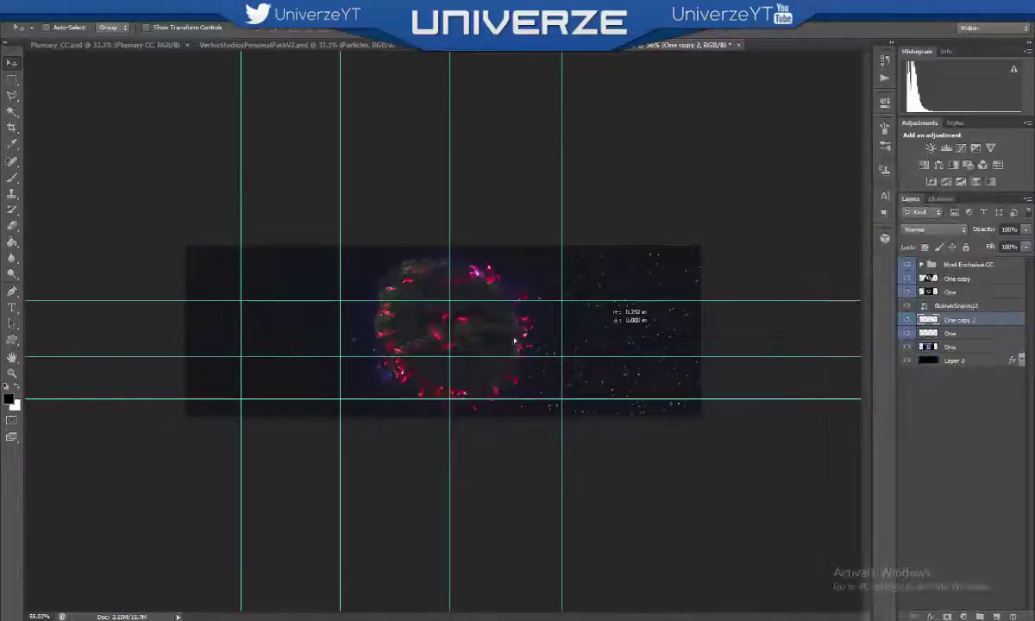
left_click(965, 334)
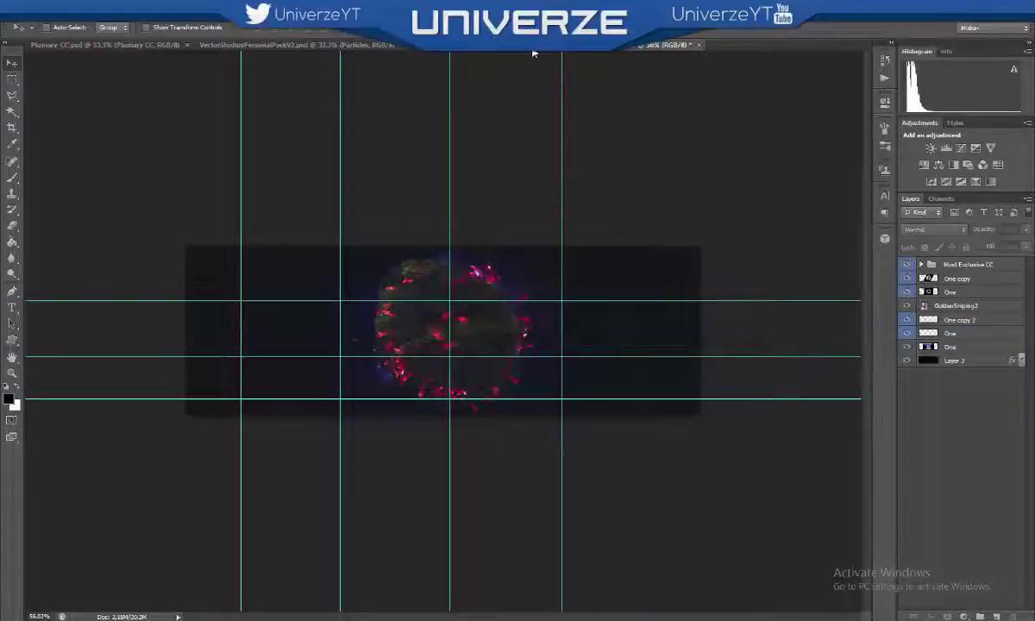
- Return to the graphics pack and compare the Textures layers to choose a background texture
key("ctrl+Tab")
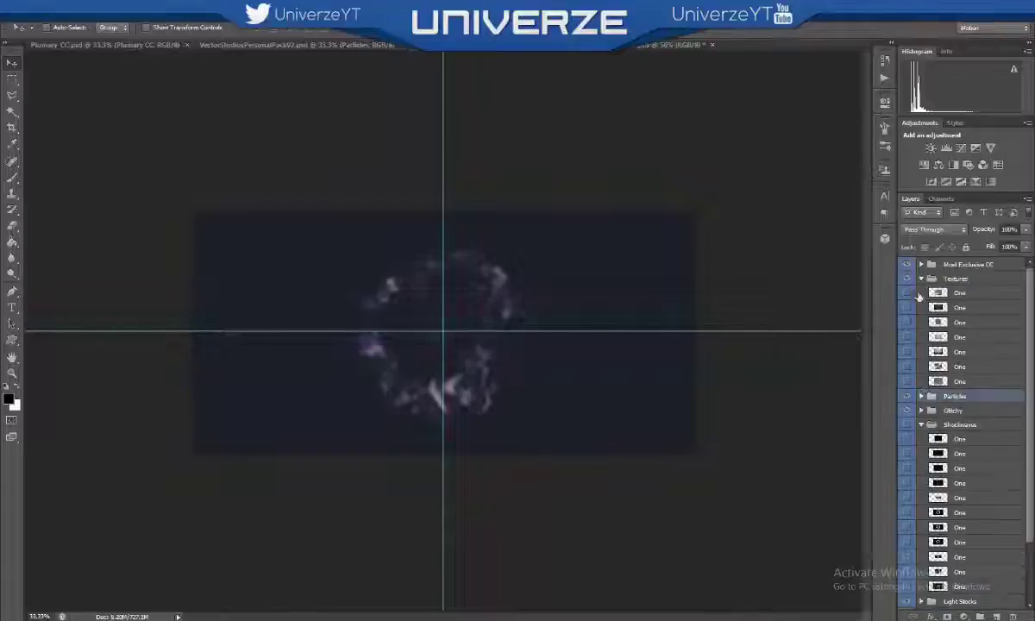
left_click(907, 307)
left_click(906, 322)
left_click(906, 337)
left_click(907, 367)
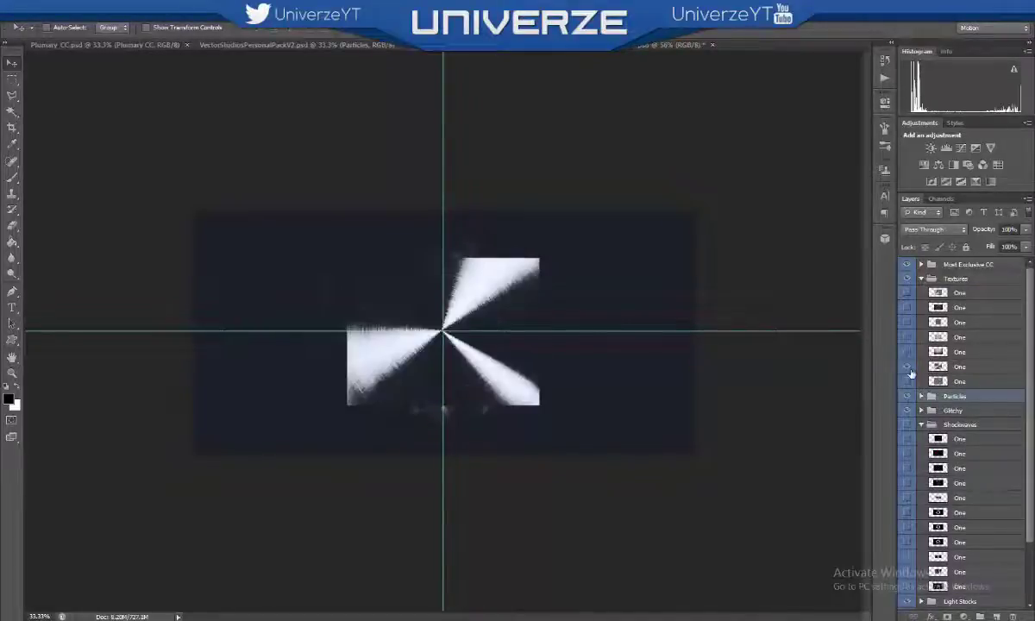
left_click(907, 381)
left_click(906, 381)
left_click(906, 382)
left_click(907, 381)
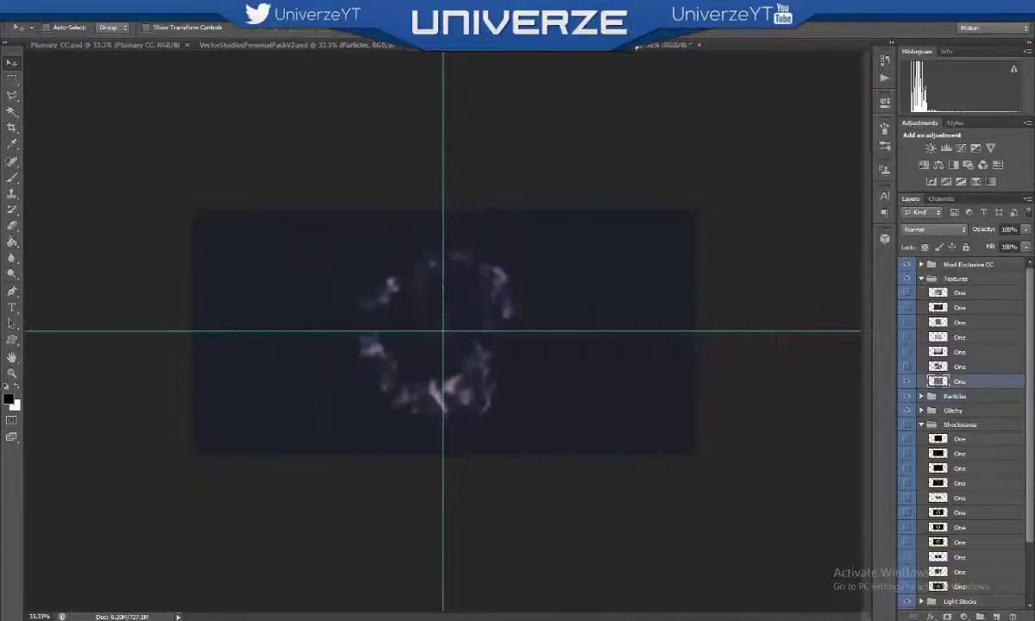
- Copy the last Textures layer, the peeling-paint surface, into skyzz.psd and stretch it across the full canvas
left_click_drag(636, 48, 495, 255)
key("ctrl+t")
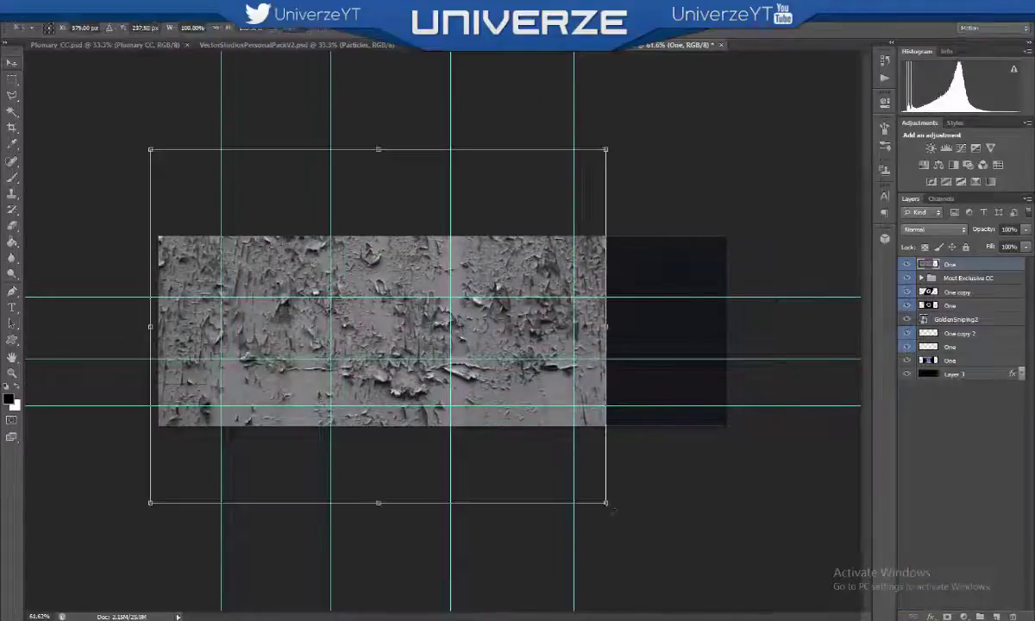
left_click_drag(613, 510, 742, 513)
key("Return")
- Move the peeling-paint texture directly above Layer 3 and lower its opacity to a very faint level
key("5")
key("4")
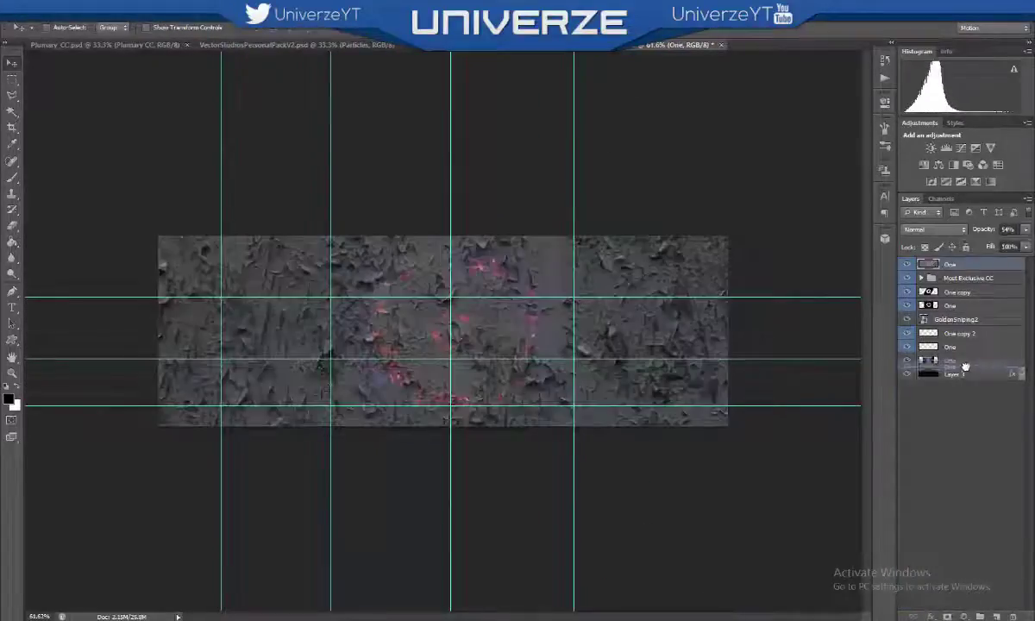
left_click_drag(965, 368, 965, 365)
left_click_drag(1016, 242, 977, 248)
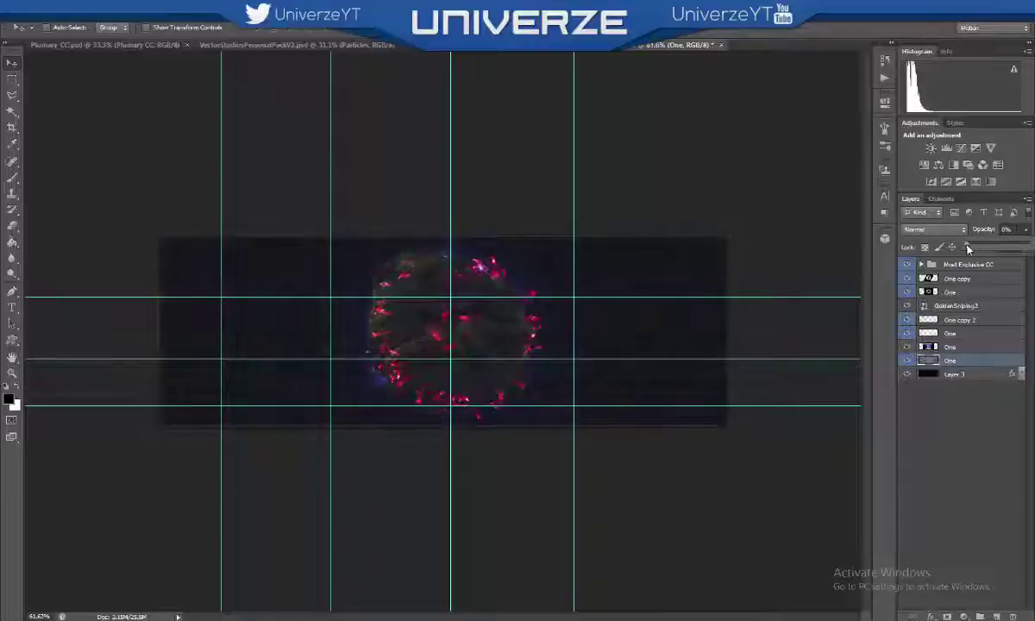
left_click(950, 462)
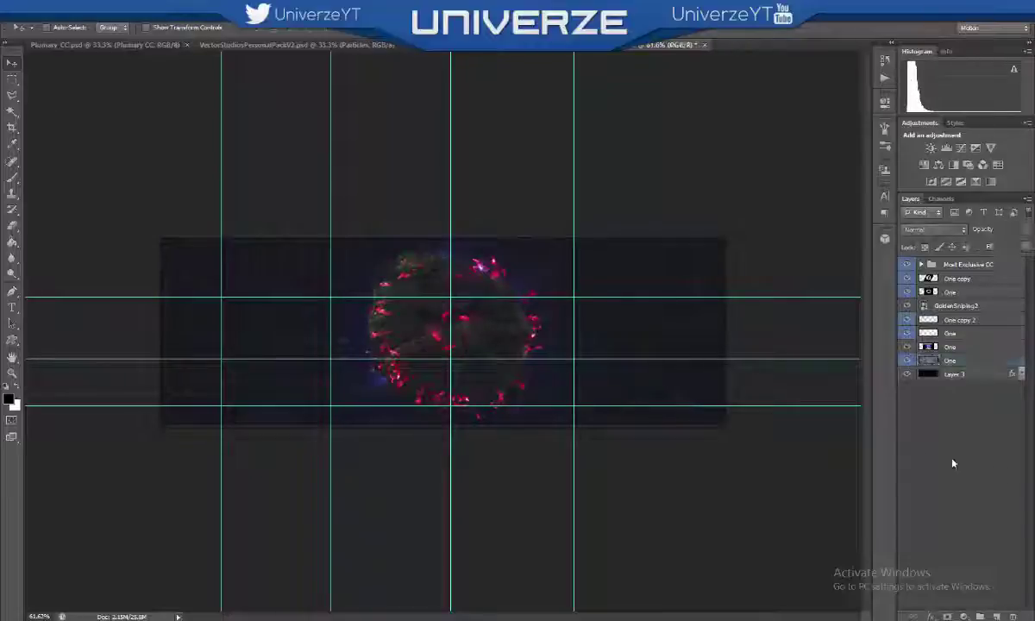
- Add a Hue/Saturation adjustment above all layers with hue +180 and strongly reduced saturation
key("ctrl+plus")
left_click(944, 616)
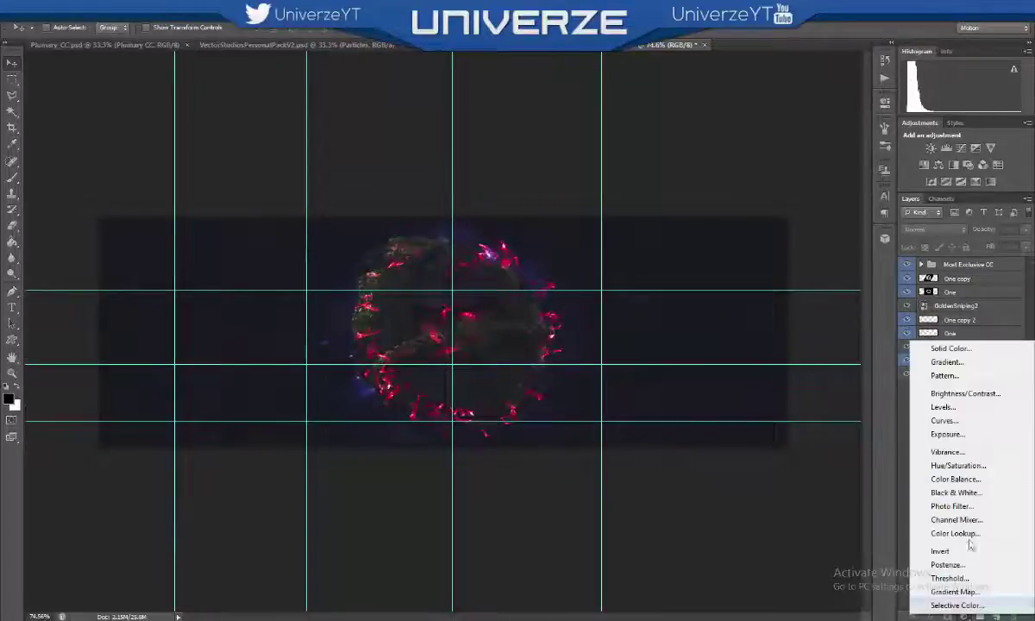
left_click(916, 438)
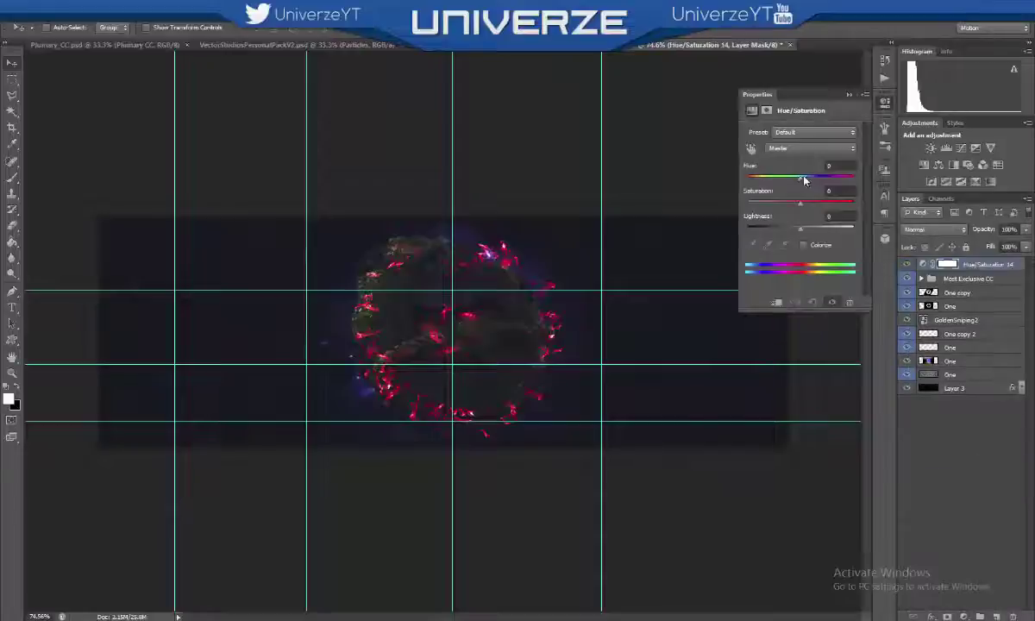
left_click_drag(800, 179, 828, 181)
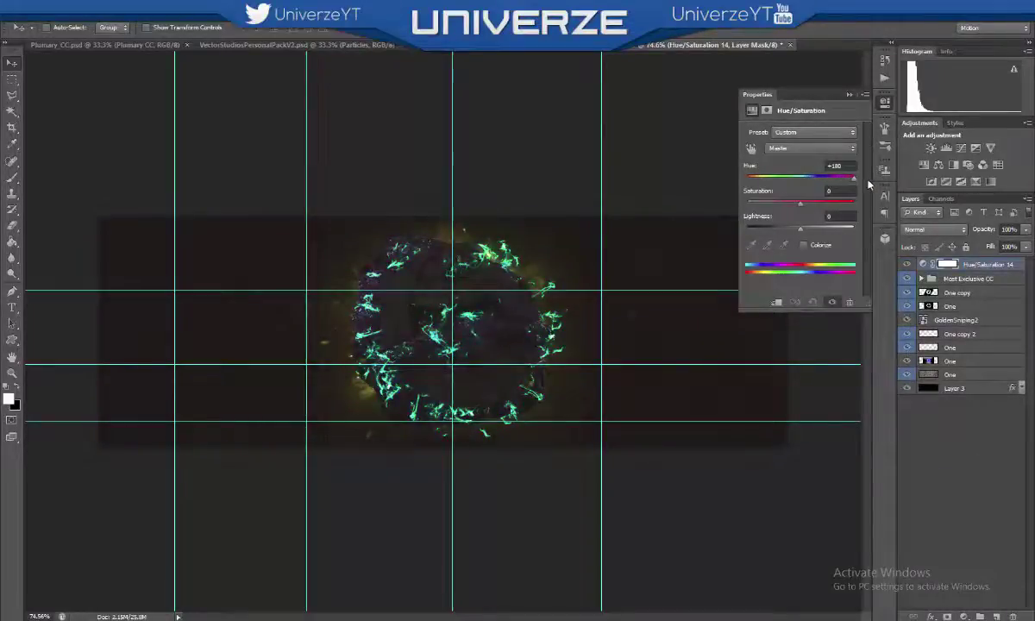
left_click_drag(802, 207, 742, 205)
left_click(850, 95)
- Add a Brightness/Contrast adjustment on top of the stack and lower the brightness to about -21
left_click(963, 616)
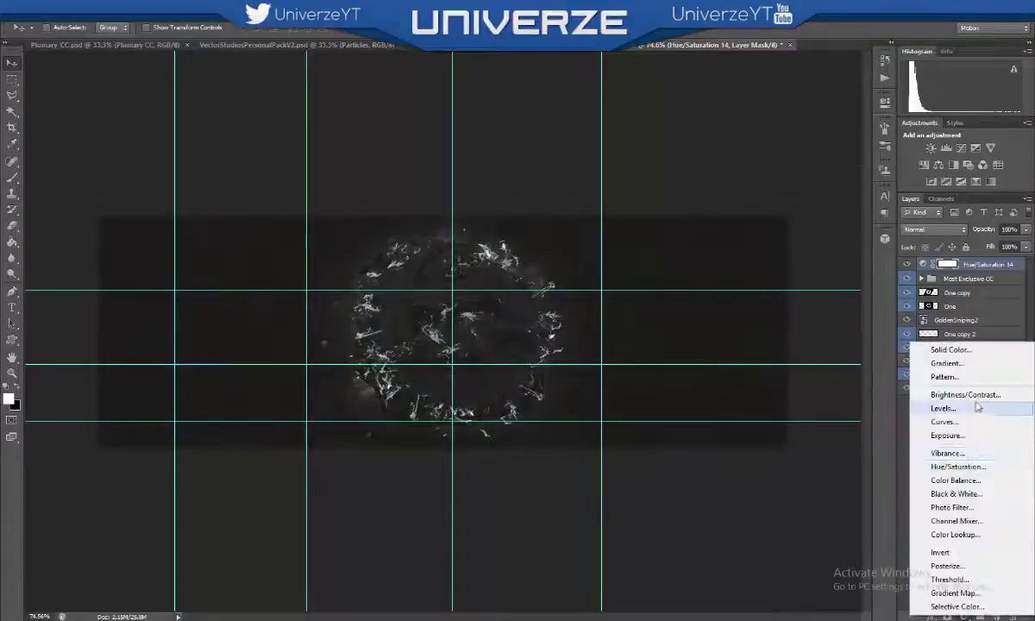
left_click(936, 393)
left_click_drag(800, 161, 785, 163)
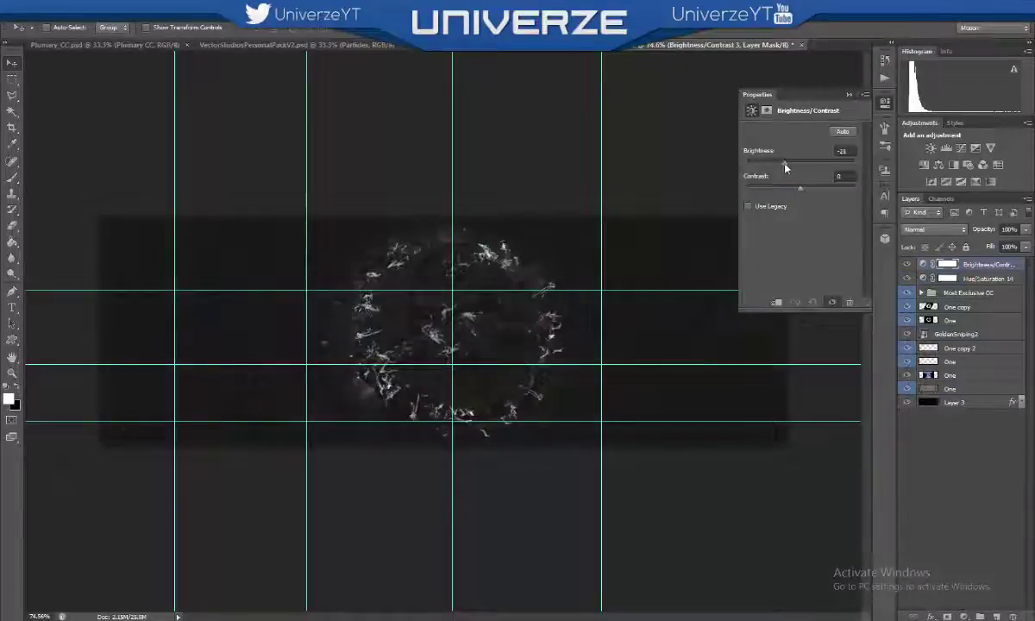
left_click(863, 98)
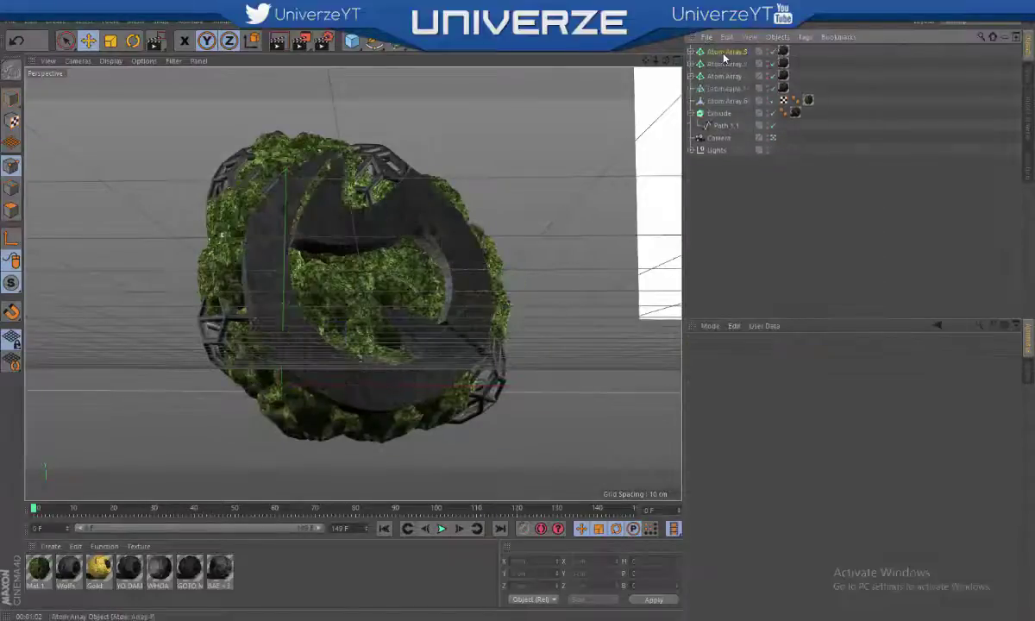
- Switch to Cinema 4D and clear the logo's Atom Array and Extrude objects from the scene, keeping the Camera and Lights
left_click(718, 53)
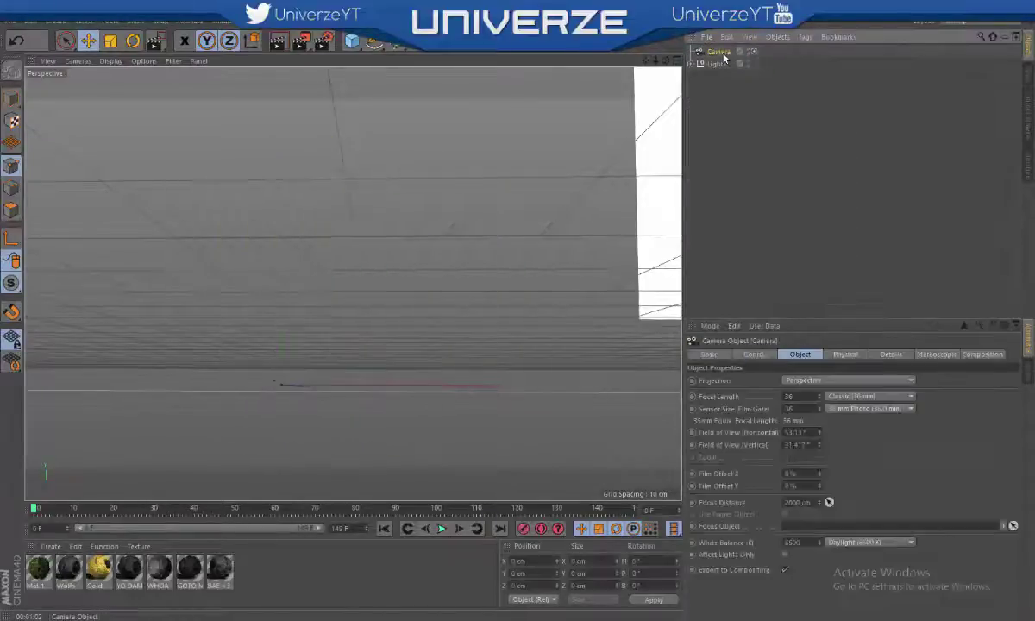
- Sketch a freehand spline running diagonally upward across the floor of the scene
left_click(439, 362)
left_click(375, 43)
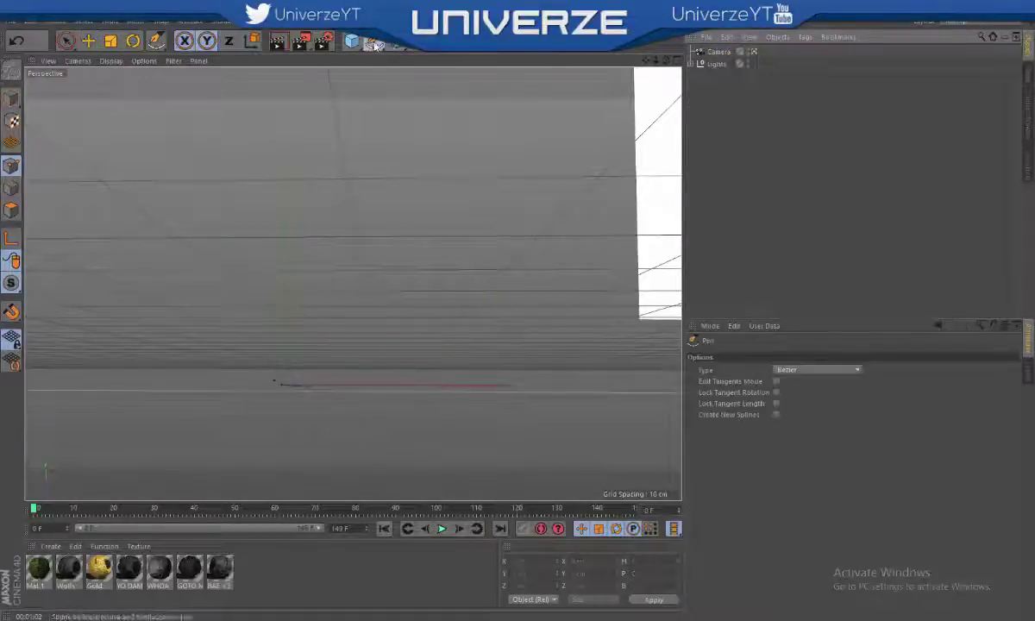
left_click(375, 43)
left_click(424, 85)
mouse_move(333, 186)
left_mouse_down()
mouse_move(414, 210)
mouse_move(423, 246)
left_mouse_up()
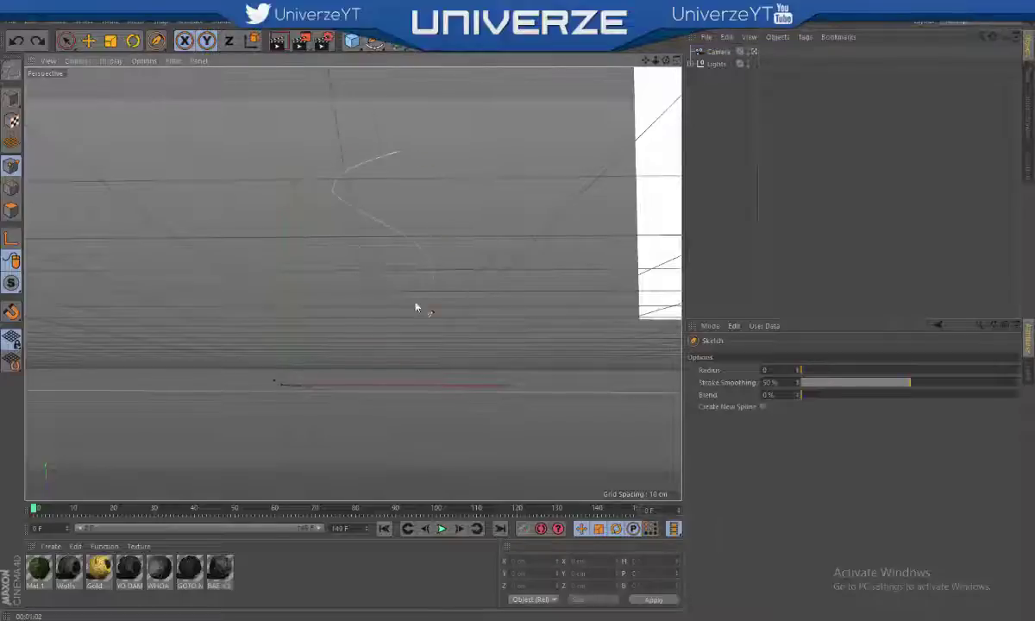
left_click_drag(414, 308, 427, 328)
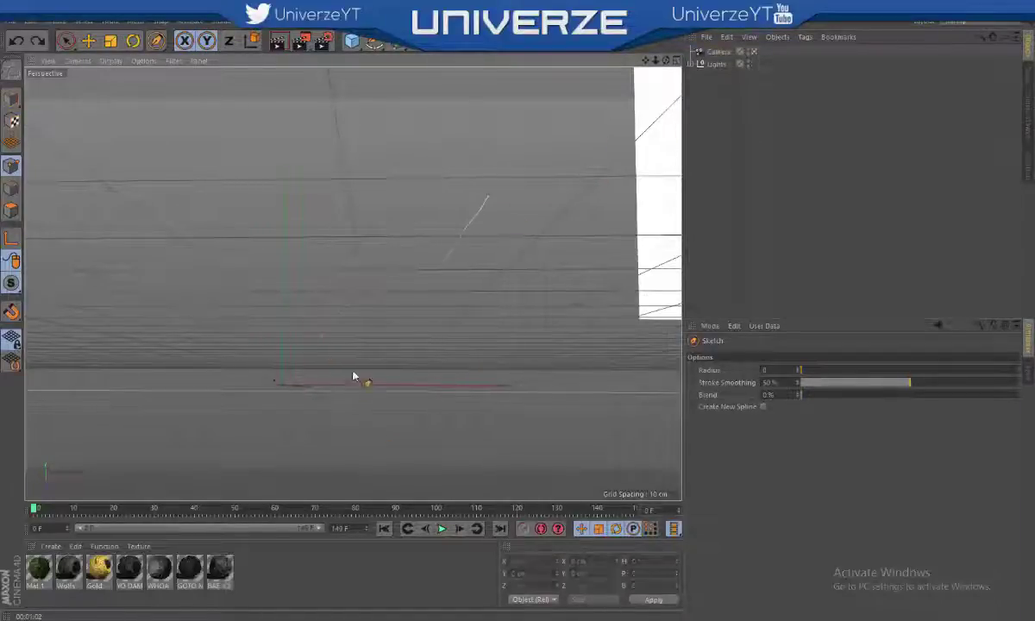
left_click_drag(290, 411, 498, 226)
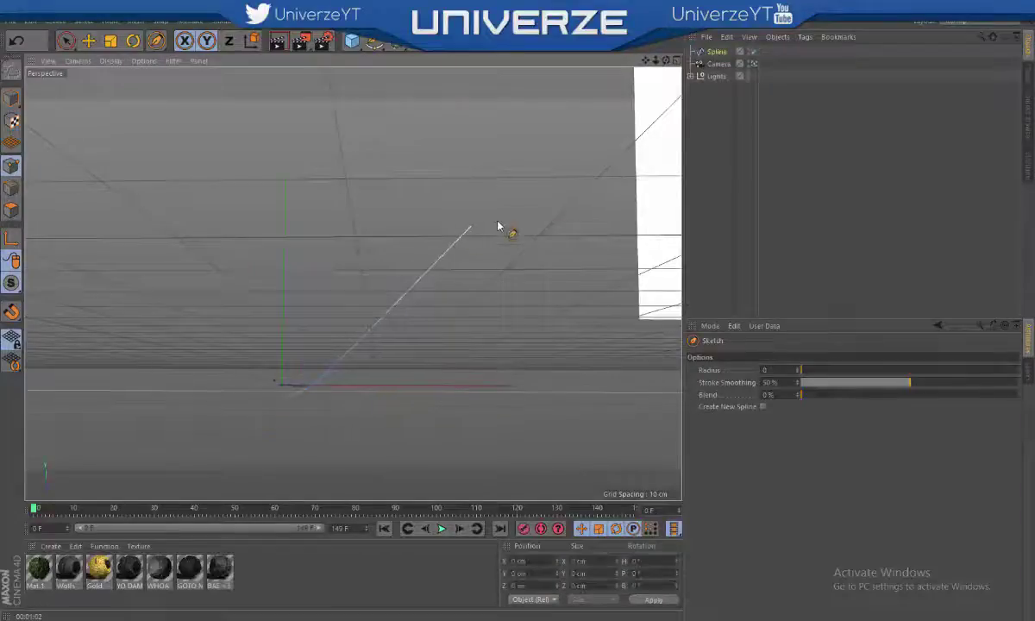
- Turn the spline into a twisted rope with a Reeper X object, adjust its strands and thickness, and apply material Mat.1
left_click(527, 69)
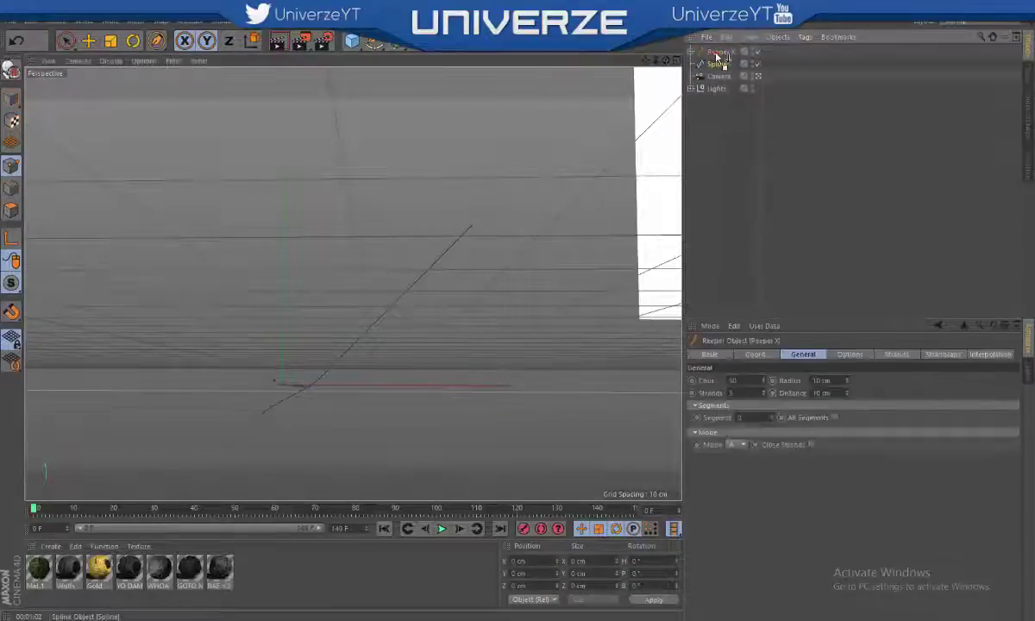
left_click_drag(716, 64, 716, 52)
left_click(715, 52)
mouse_move(764, 390)
left_mouse_down()
mouse_move(763, 398)
mouse_move(763, 379)
mouse_move(762, 389)
left_mouse_up()
left_click_drag(847, 393, 847, 380)
left_click(645, 154)
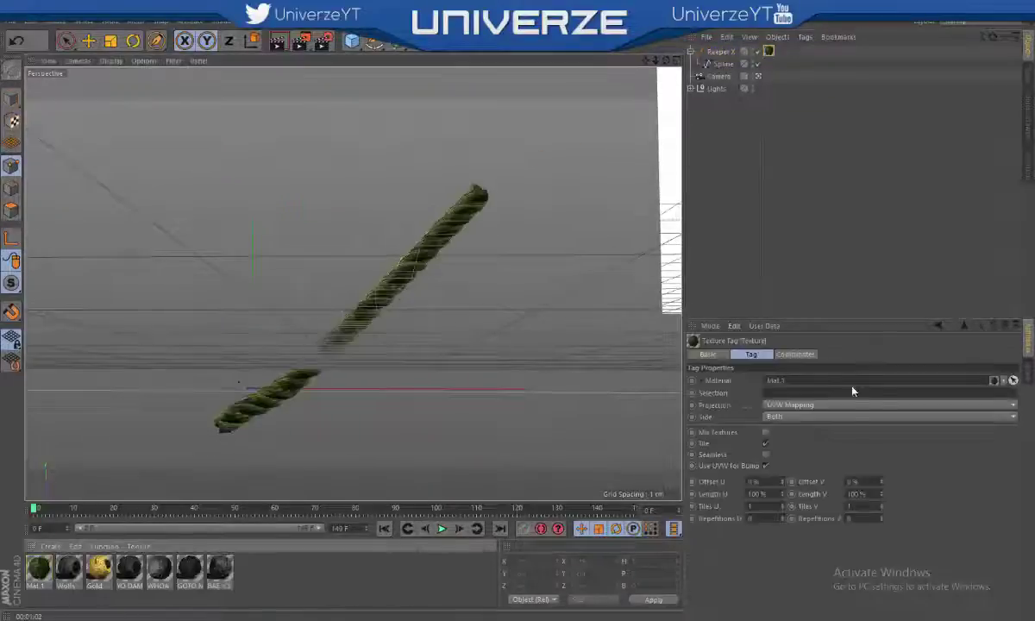
- Render the rope to the Picture Viewer and save it to the Desktop as a PNG with alpha channel named S
key("shift+r")
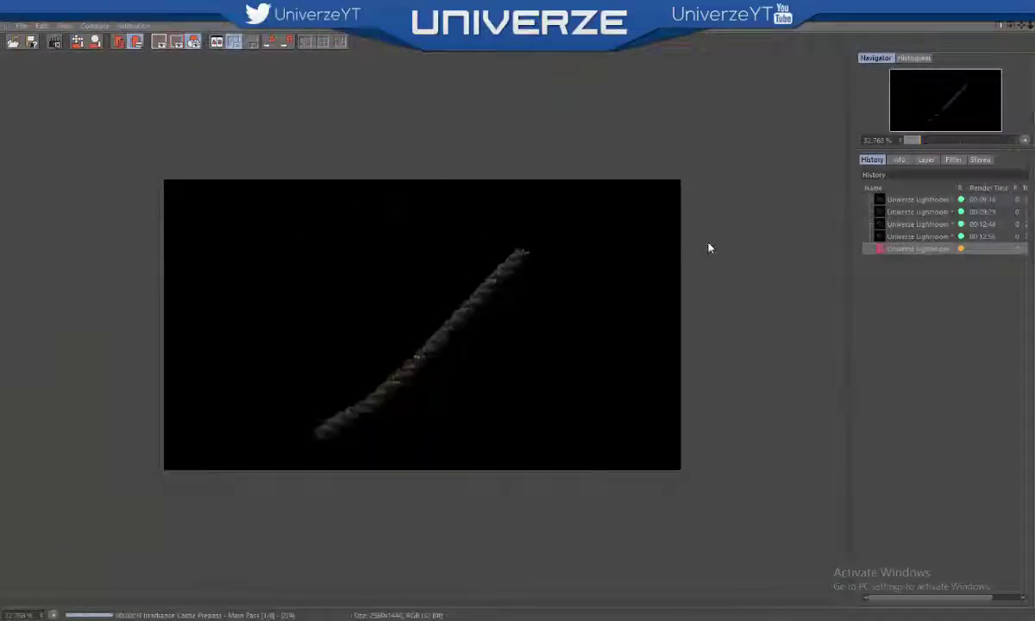
left_click(21, 26)
left_click(39, 50)
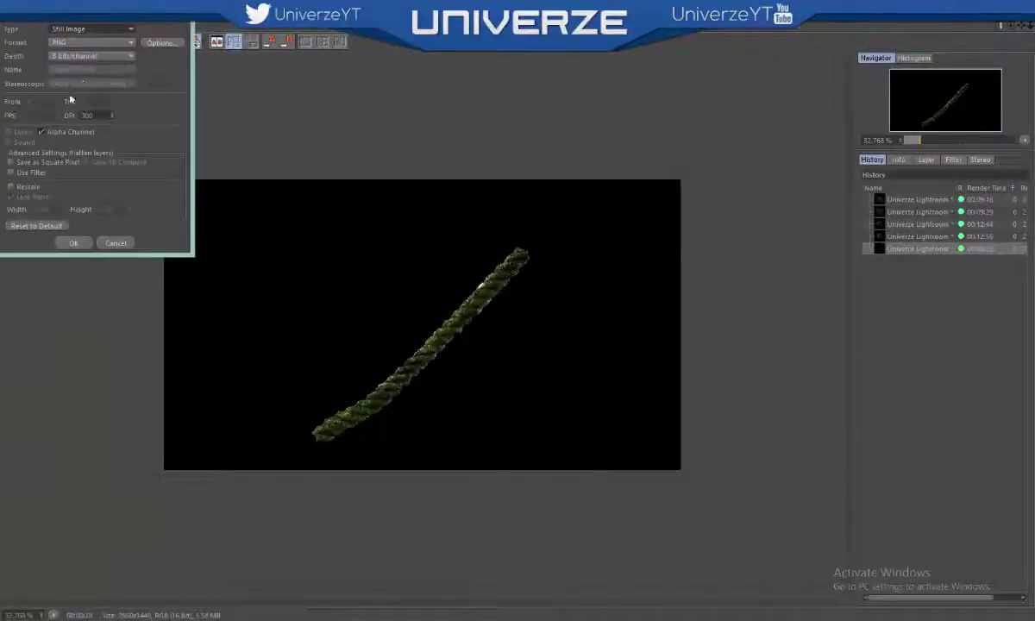
left_click(75, 240)
type("S")
left_click(60, 197)
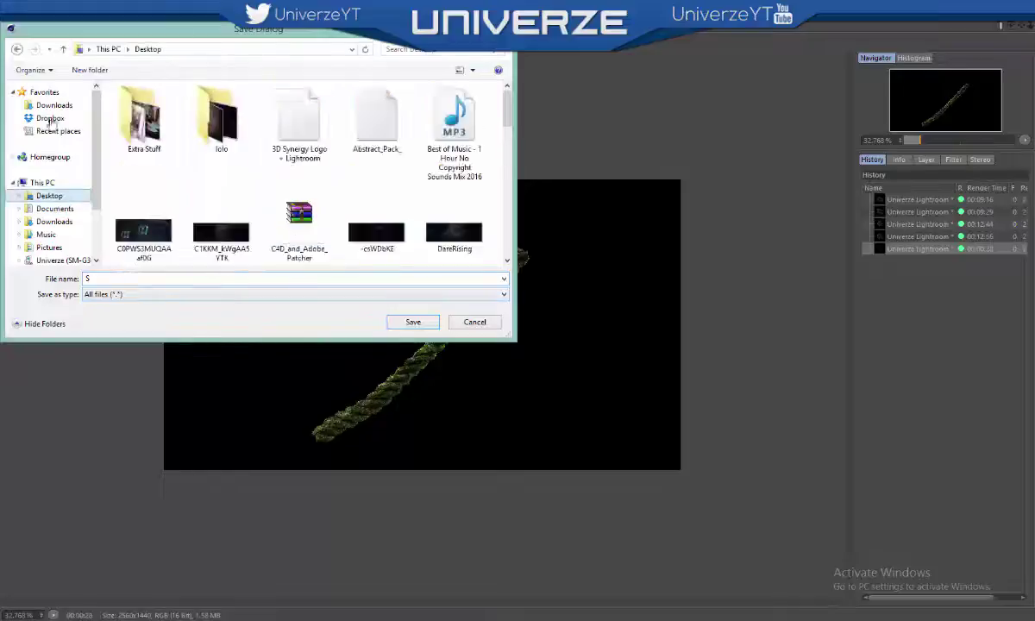
left_click(413, 323)
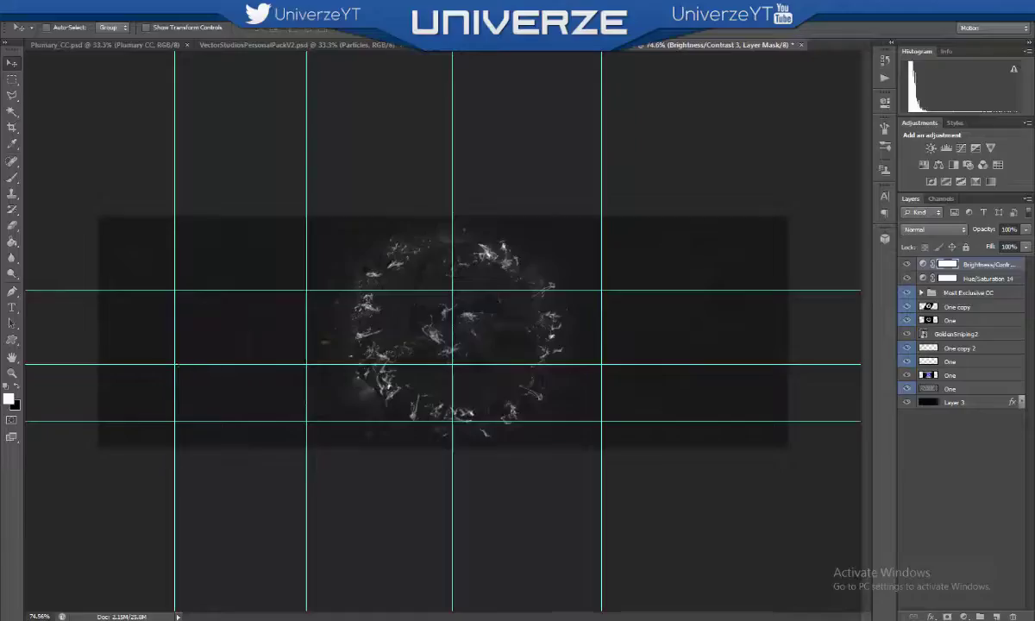
- Place the S render in the Photoshop header, position it at the canvas's right end, and move its layer below the One layers
left_click(936, 39)
left_click(948, 36)
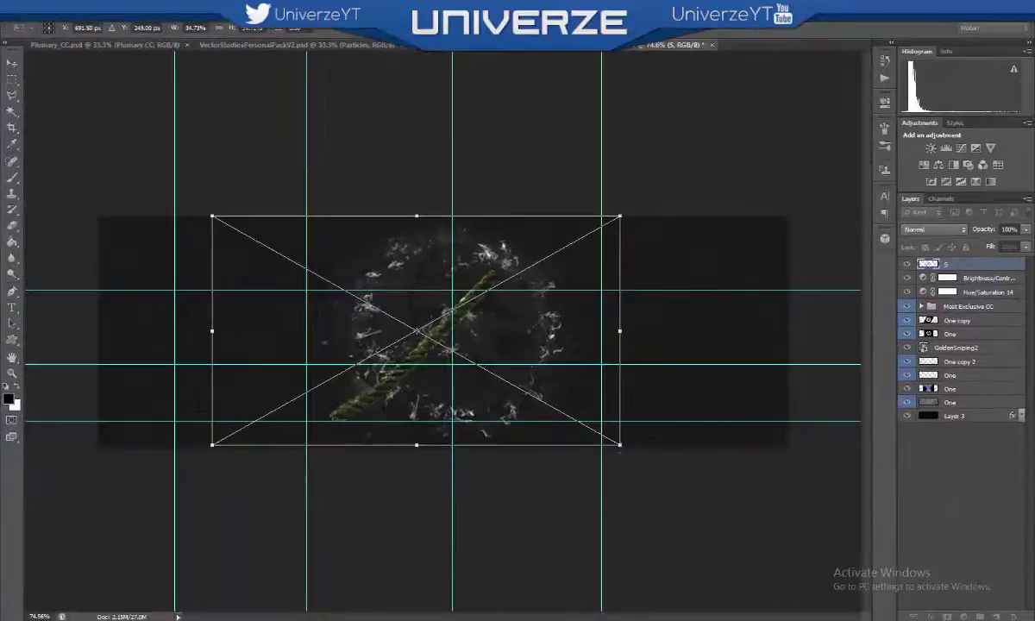
left_click_drag(406, 330, 763, 344)
key("Return")
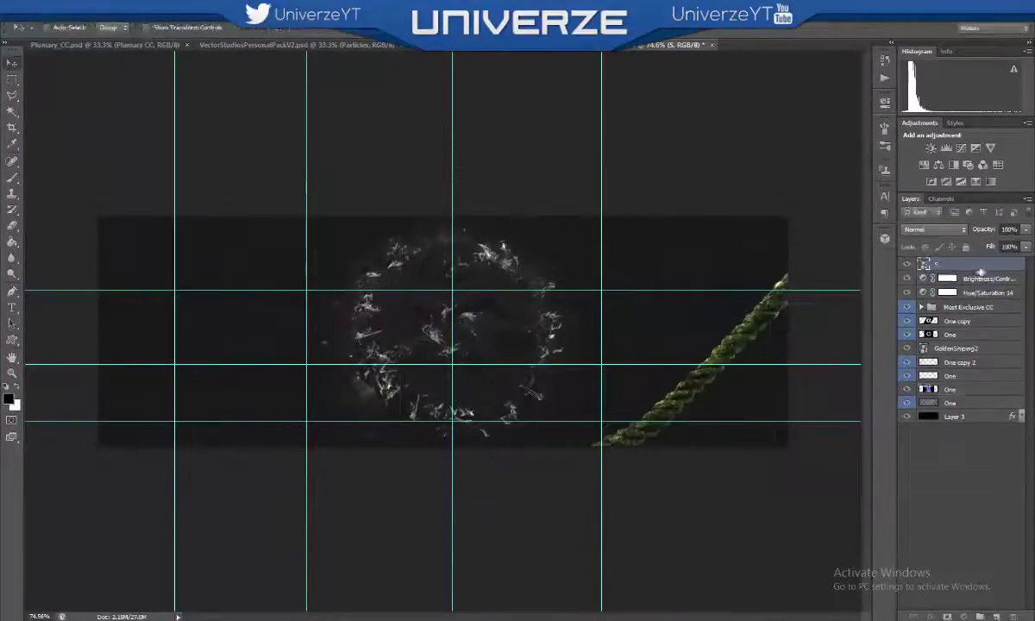
left_click_drag(977, 395, 961, 381)
- Duplicate the S rope layer, rotate the copy nearly upright, and position it to meet the first rope
right_click(959, 372)
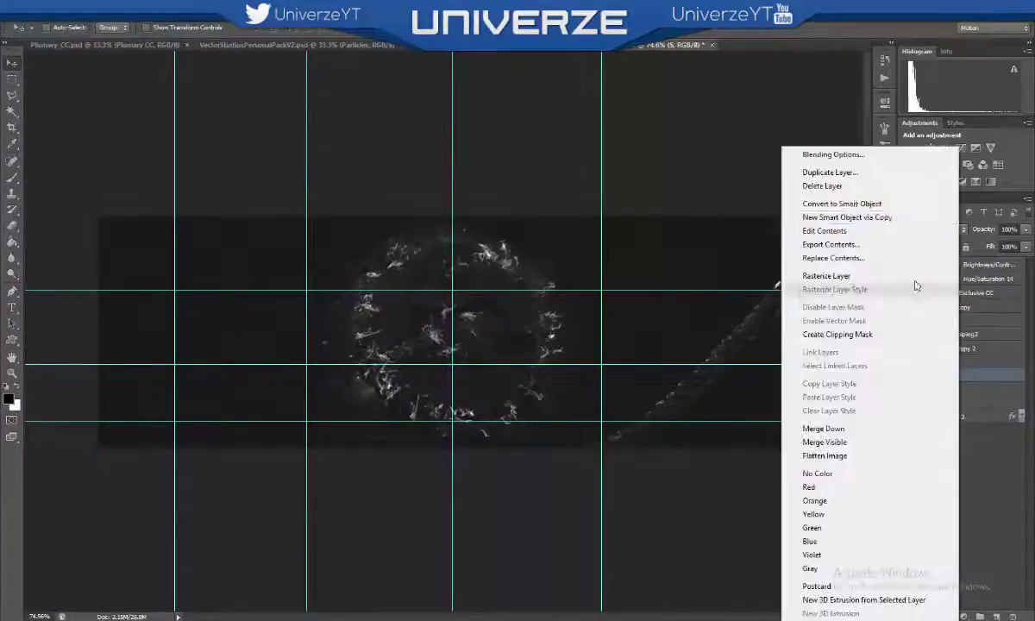
left_click(824, 171)
key("Return")
key("ctrl+t")
left_click_drag(819, 227, 759, 207)
key("Return")
left_click_drag(690, 229, 739, 238)
- Move S copy below layer S, rasterize it for the Eraser, and remove its excess end beyond the first rope
left_click(12, 225)
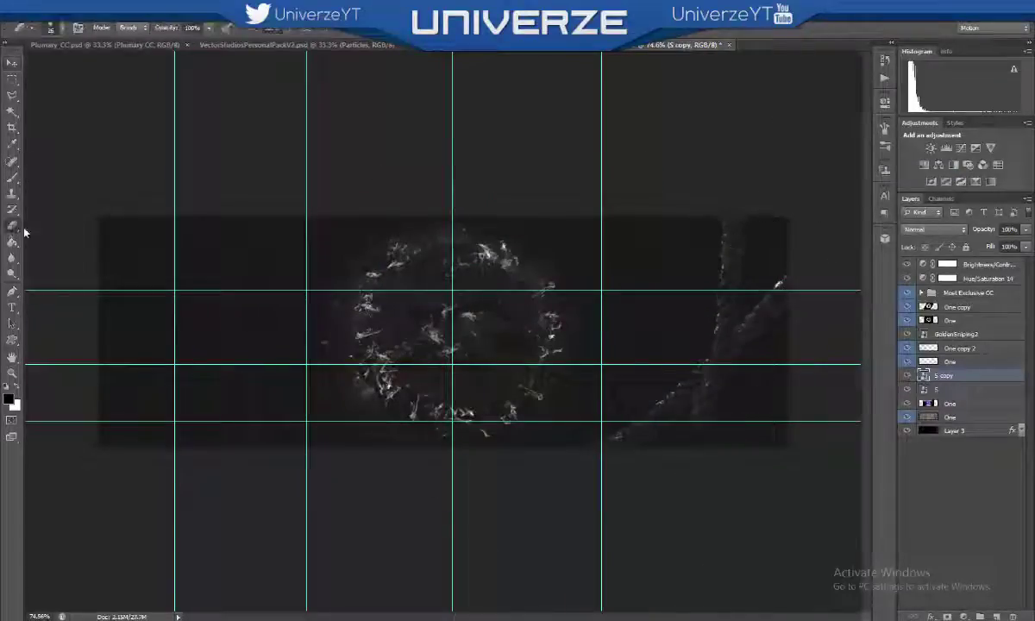
left_click_drag(957, 376, 958, 395)
left_click(482, 248)
left_click(483, 245)
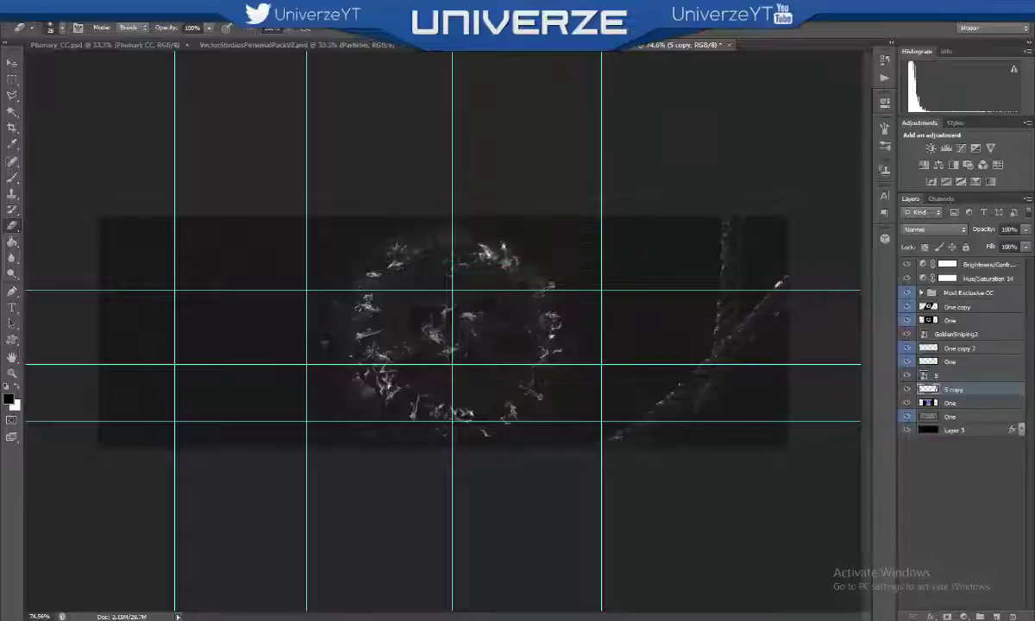
- Duplicate the S rope and place the copy at the header's left end, sloping the opposite way
right_click(960, 380)
left_click(845, 181)
key("Return")
key("v")
mouse_move(469, 364)
left_mouse_down()
mouse_move(466, 328)
mouse_move(468, 364)
left_mouse_up()
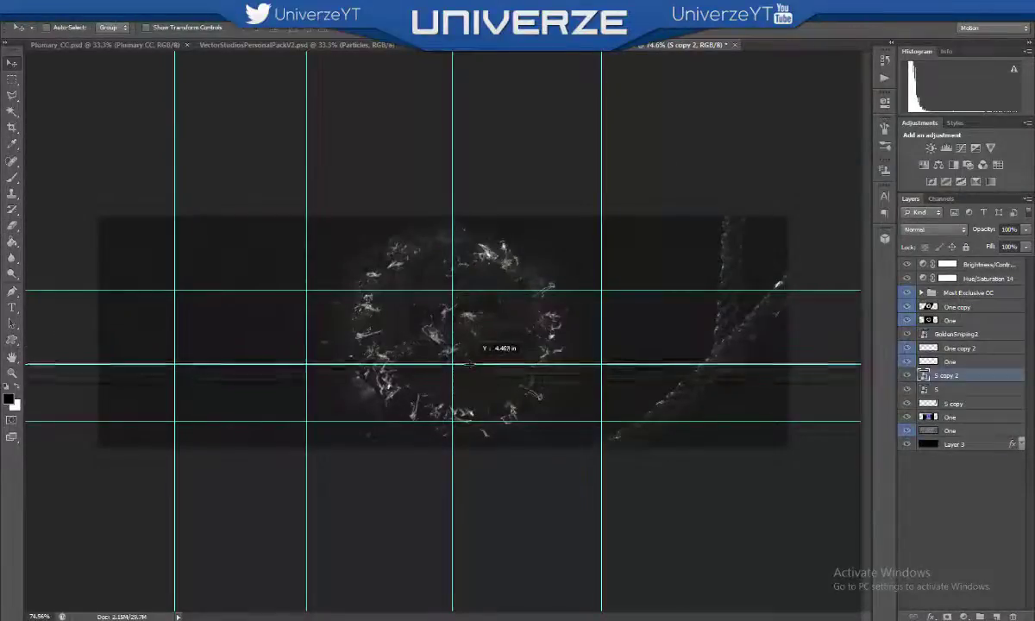
mouse_move(617, 297)
left_mouse_down()
mouse_move(431, 302)
mouse_move(406, 362)
mouse_move(345, 397)
mouse_move(228, 380)
mouse_move(246, 369)
left_mouse_up()
- Duplicate S copy 2 and rotate the new rope so it crosses the other one on the header's left side
right_click(949, 376)
left_click(828, 171)
key("Return")
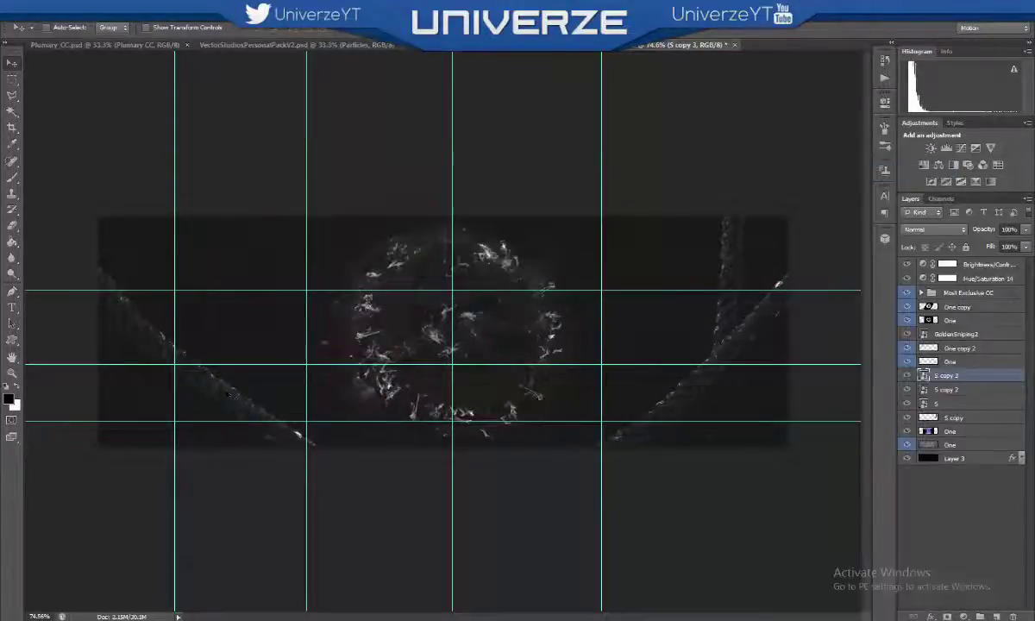
key("ctrl+t")
mouse_move(535, 483)
left_mouse_down()
mouse_move(697, 230)
mouse_move(847, 358)
mouse_move(792, 404)
left_mouse_up()
key("Return")
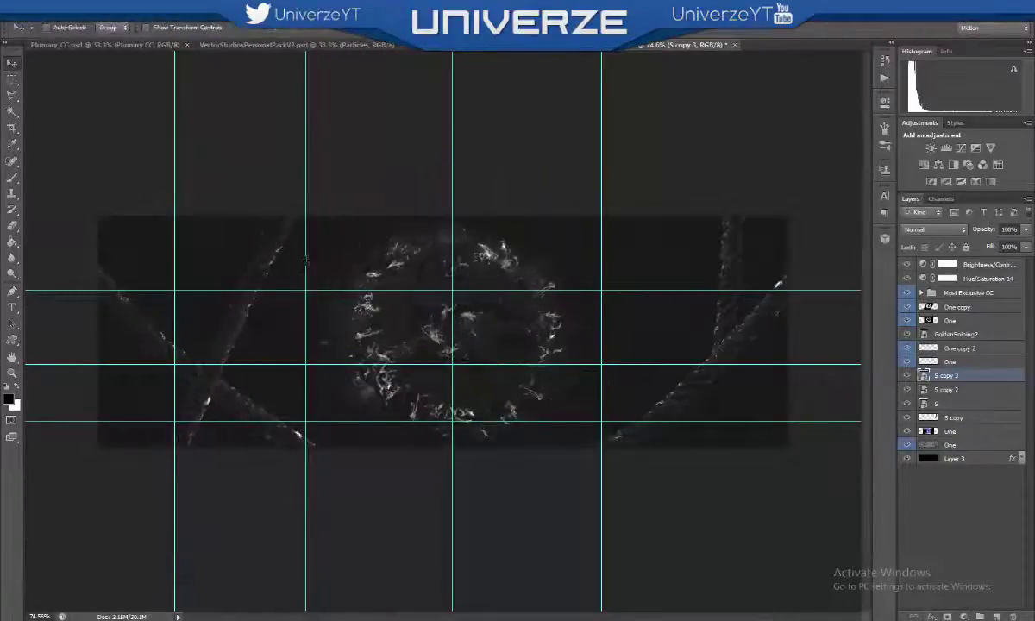
- Rasterize S copy 3, erase its end below the crossing, and move the layer beneath S copy 2
left_click(12, 226)
left_click(254, 385)
left_click(493, 242)
left_click_drag(949, 376, 978, 394)
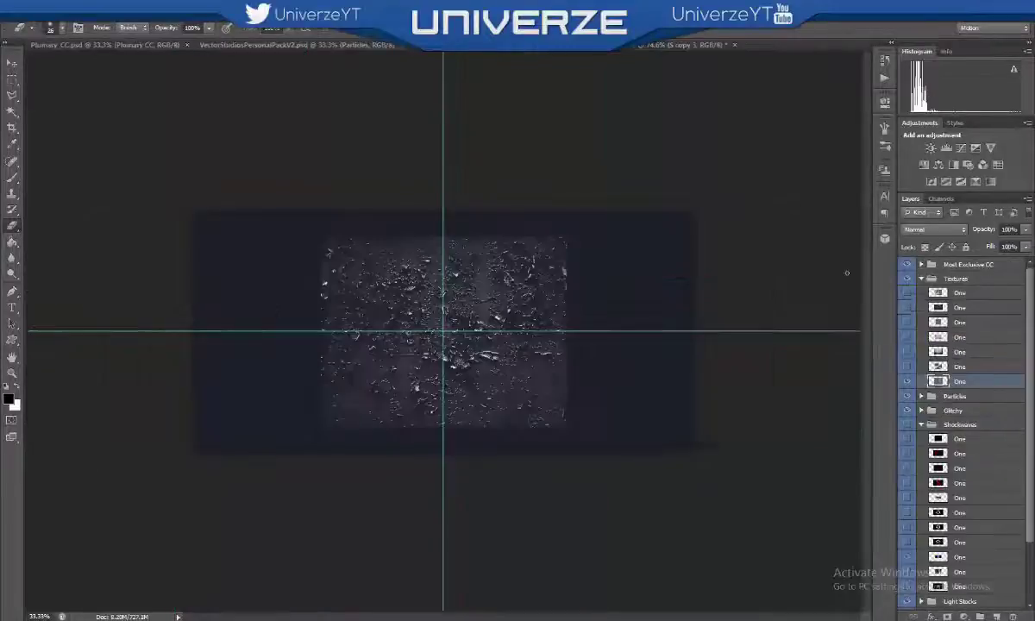
- Browse the graphics pack's Models and Shockwaves groups and pick the red burst shockwave layer
left_click(920, 321)
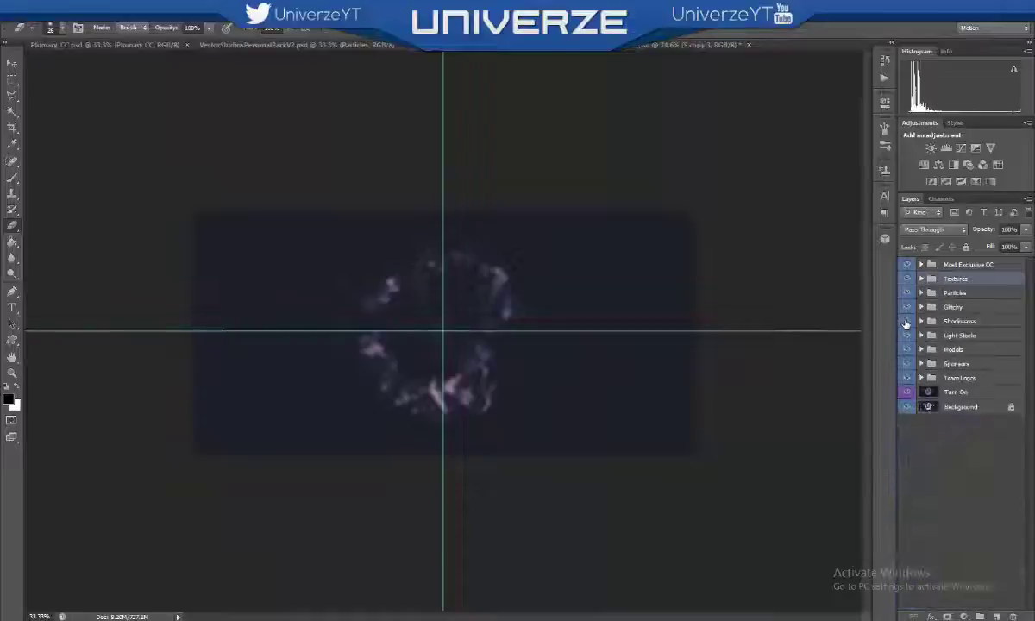
left_click(919, 321)
left_click(919, 321)
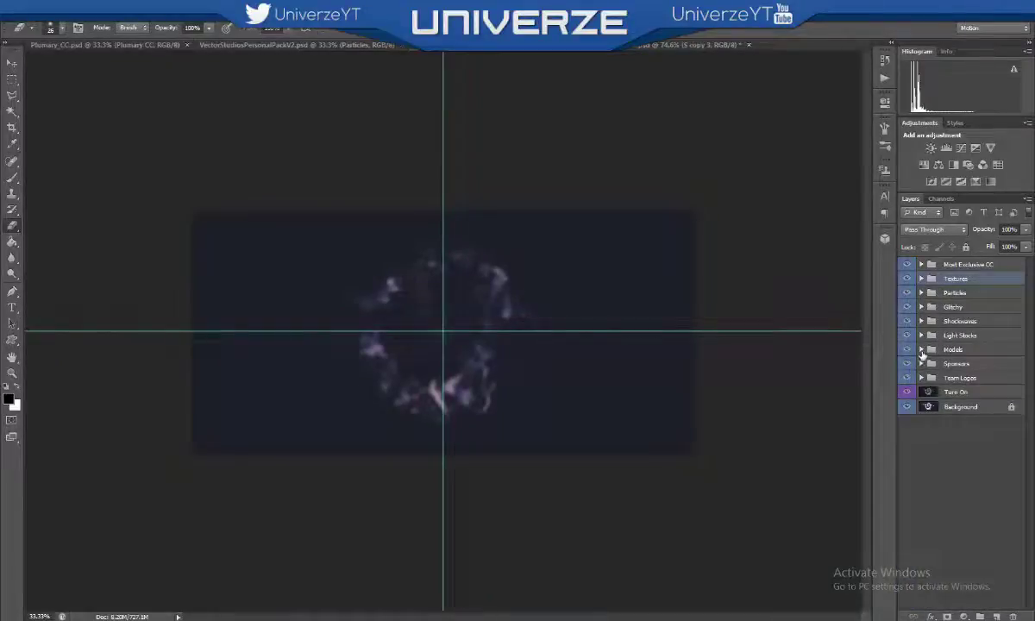
left_click(921, 349)
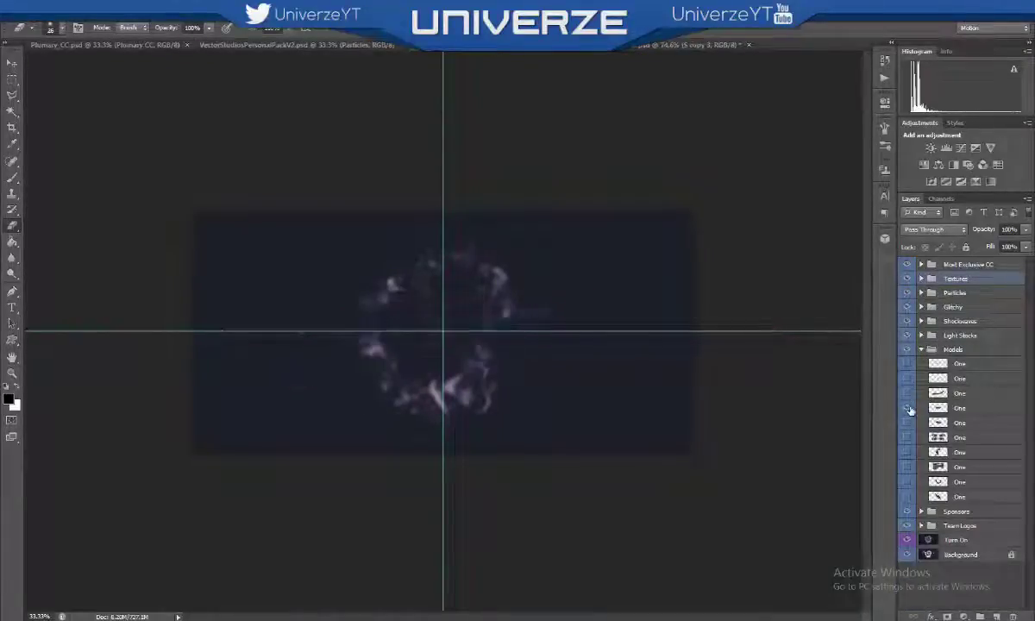
left_click(920, 349)
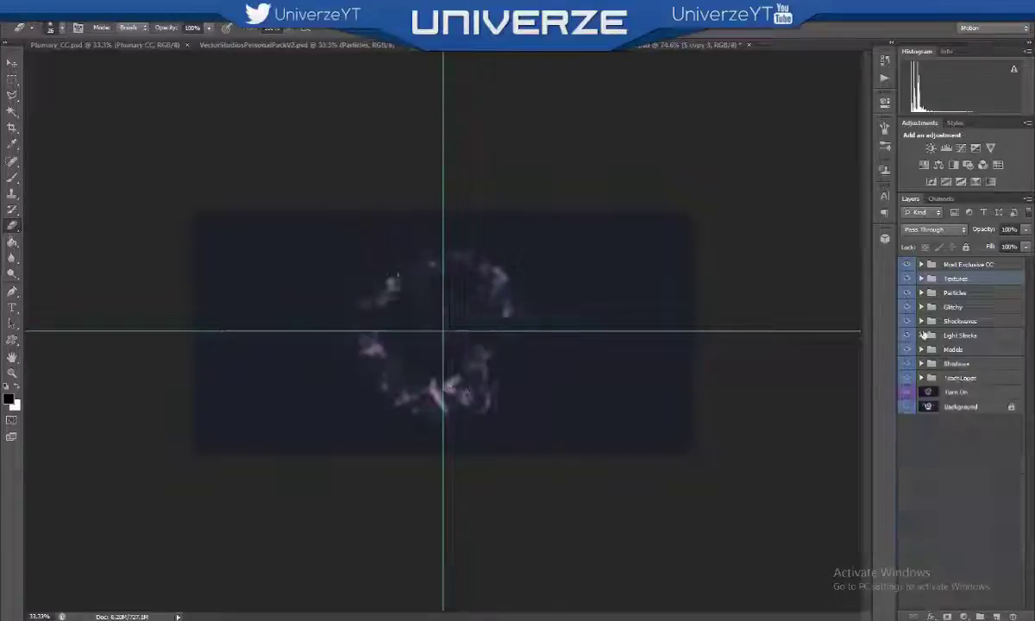
left_click(920, 321)
left_click(958, 379)
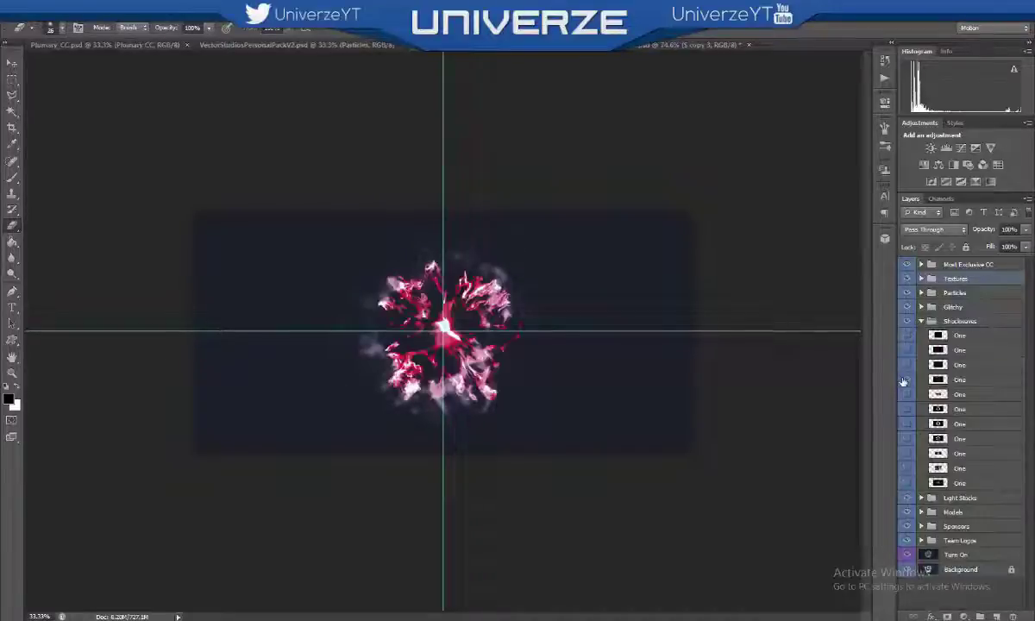
- Copy the red burst shockwave into the header, resize it, and position it around the central ring
key("v")
left_click_drag(444, 328, 462, 294)
key("ctrl+t")
left_click_drag(728, 174, 574, 258)
key("Return")
left_click_drag(392, 321, 436, 317)
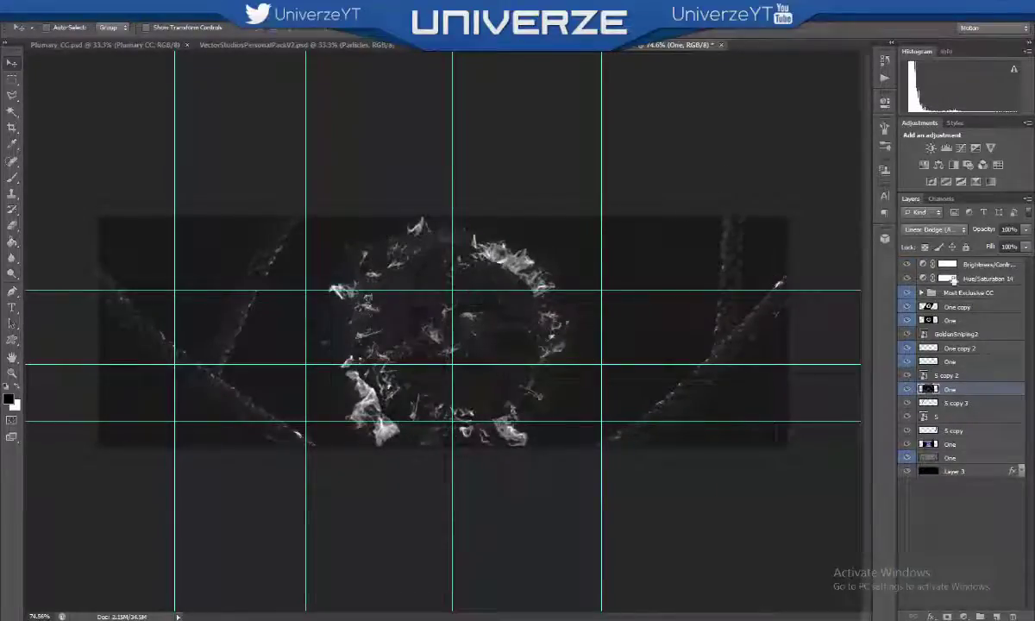
- Change the new shockwave layer's blend mode from Linear Dodge to a subtler one and deselect the layer
key("shift+minus")
key("shift+minus")
key("shift+minus")
left_click(978, 515)
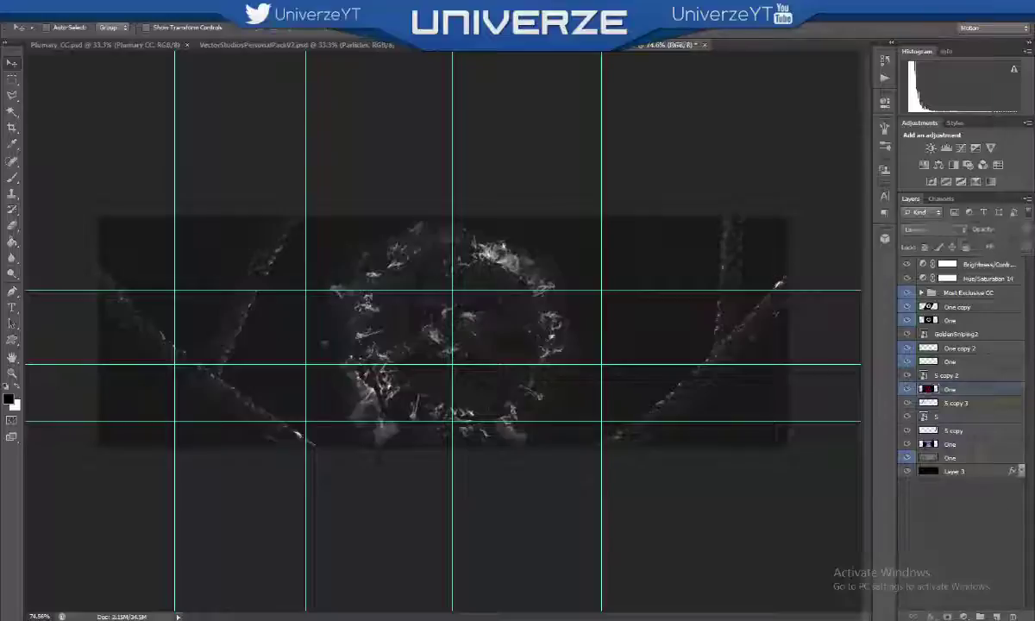
- Add a new layer above S copy 2 and paint black over all the ropes with a soft 75 px brush
key("ctrl+shift+alt+n")
left_click_drag(949, 265, 944, 373)
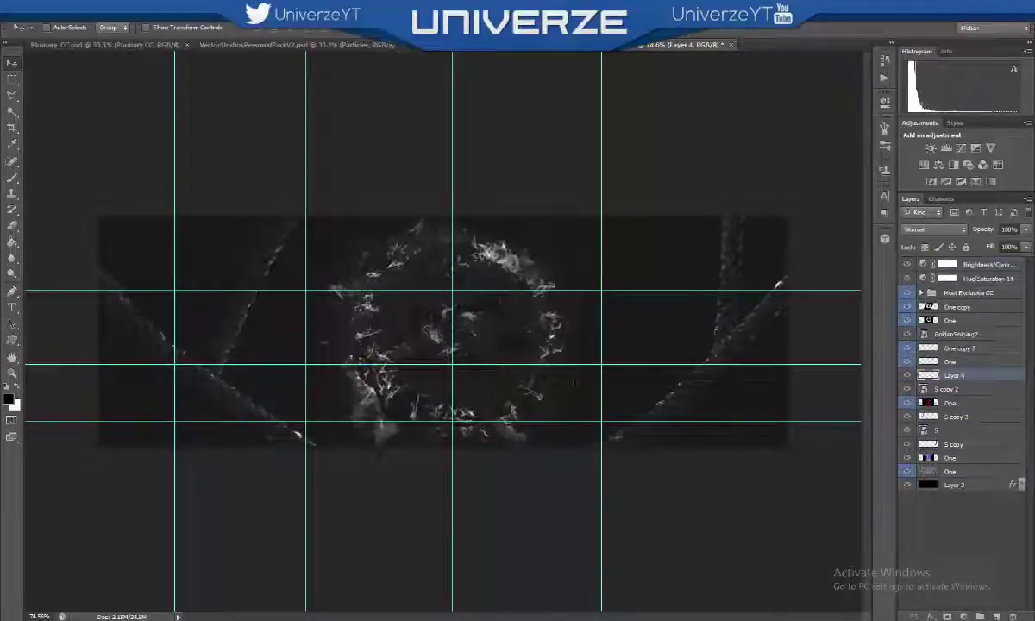
key("b")
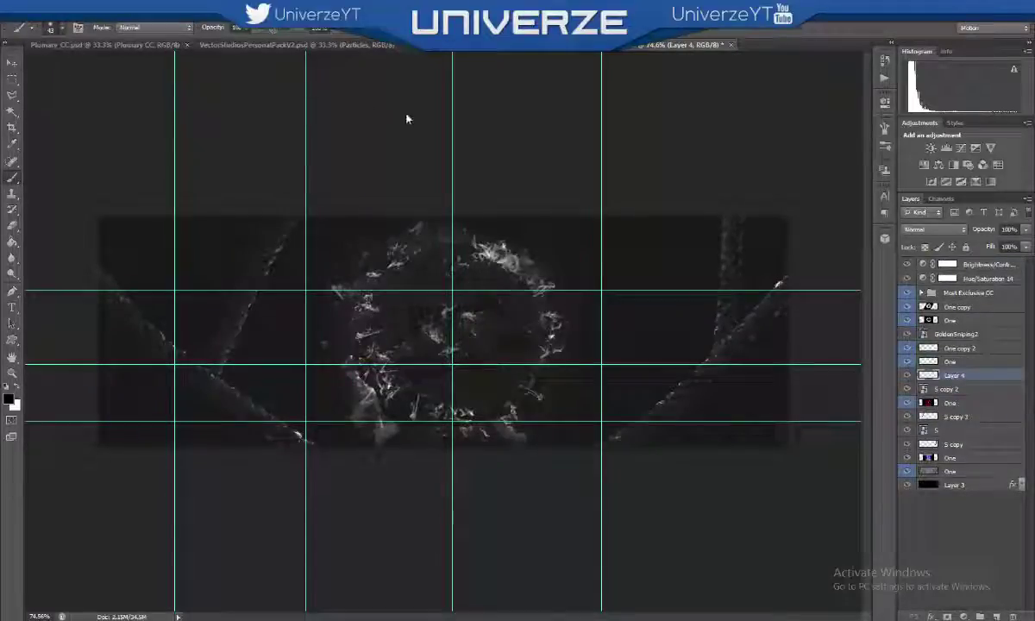
right_click(456, 103)
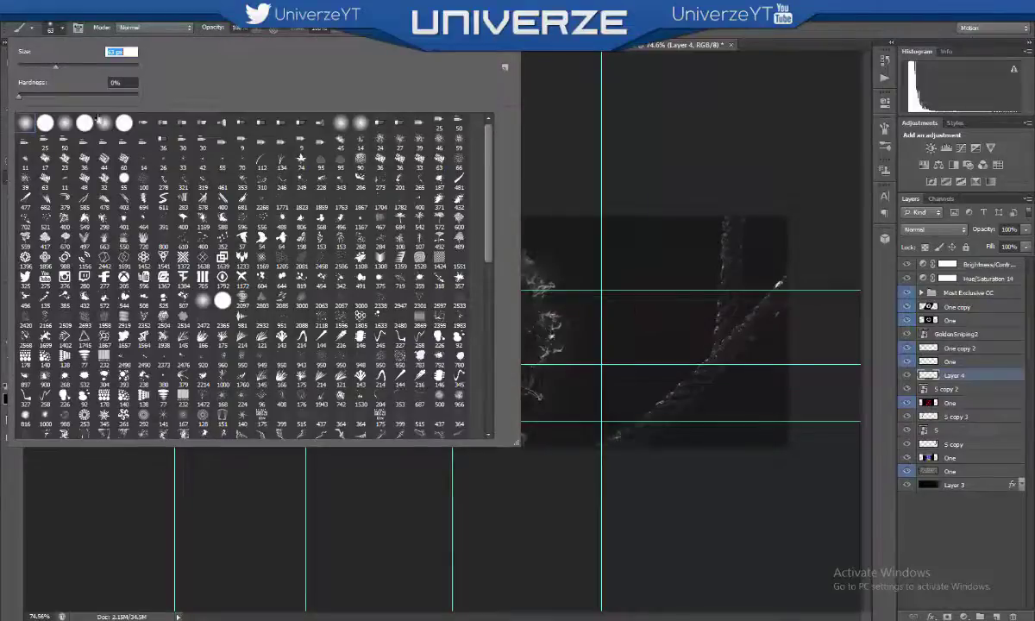
key("Return")
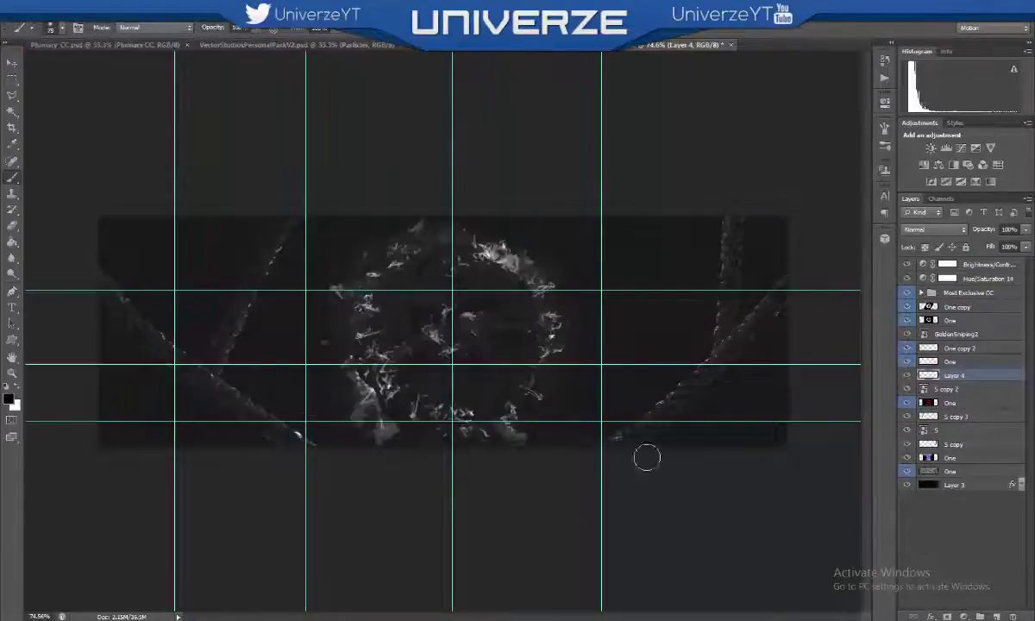
left_click_drag(647, 457, 657, 397)
left_click_drag(729, 324, 726, 222)
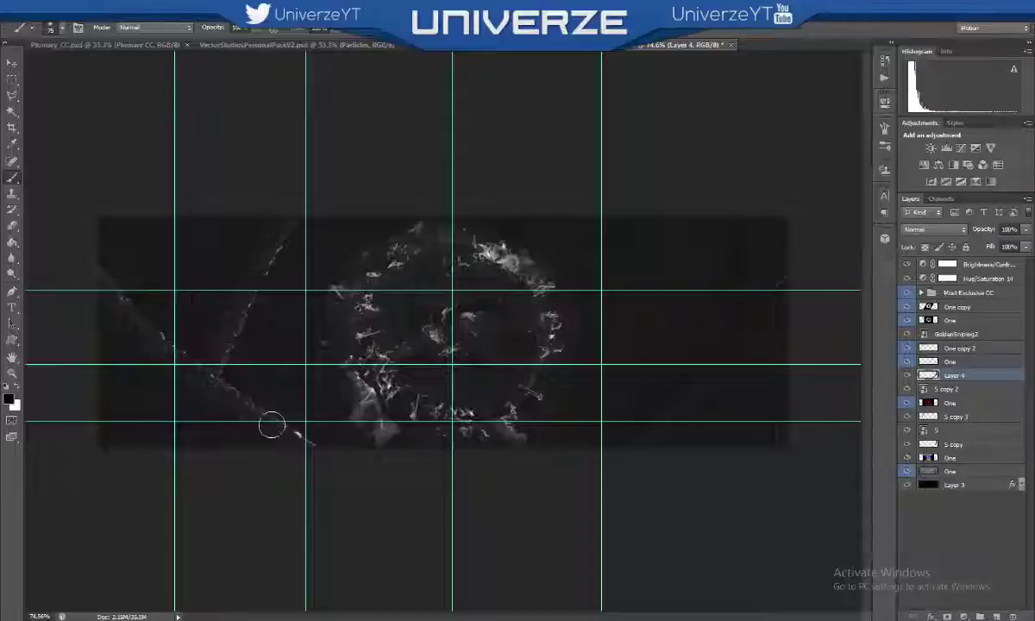
mouse_move(270, 424)
left_mouse_down()
mouse_move(286, 236)
mouse_move(208, 371)
mouse_move(228, 259)
left_mouse_up()
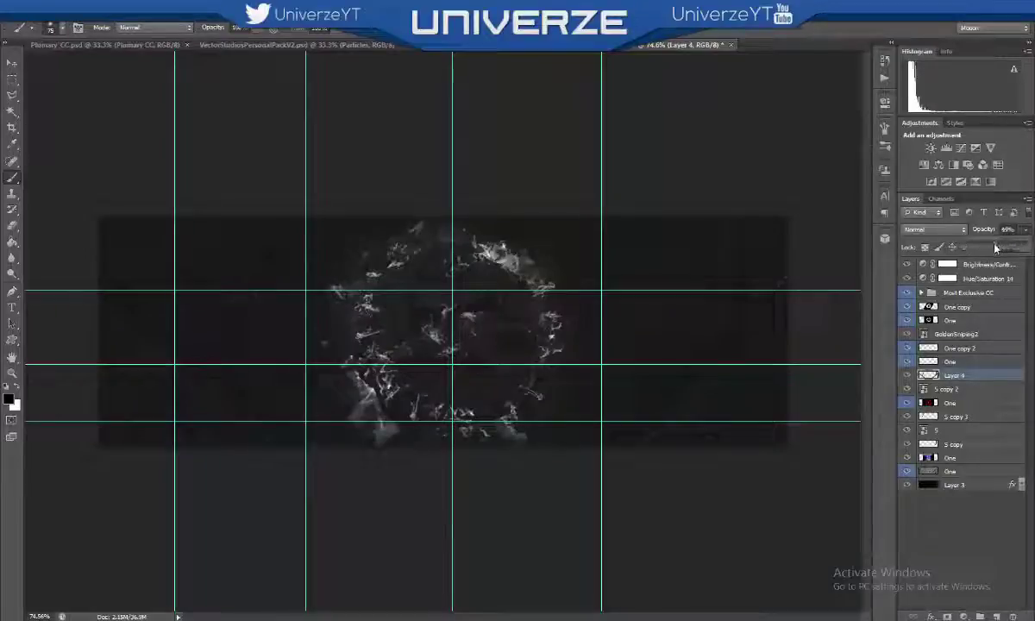
- Lower Layer 4's opacity to 28% and apply the dark red preset style with stroke, gradient overlay and drop shadow
left_click_drag(996, 248, 979, 248)
right_click(949, 375)
left_click(867, 164)
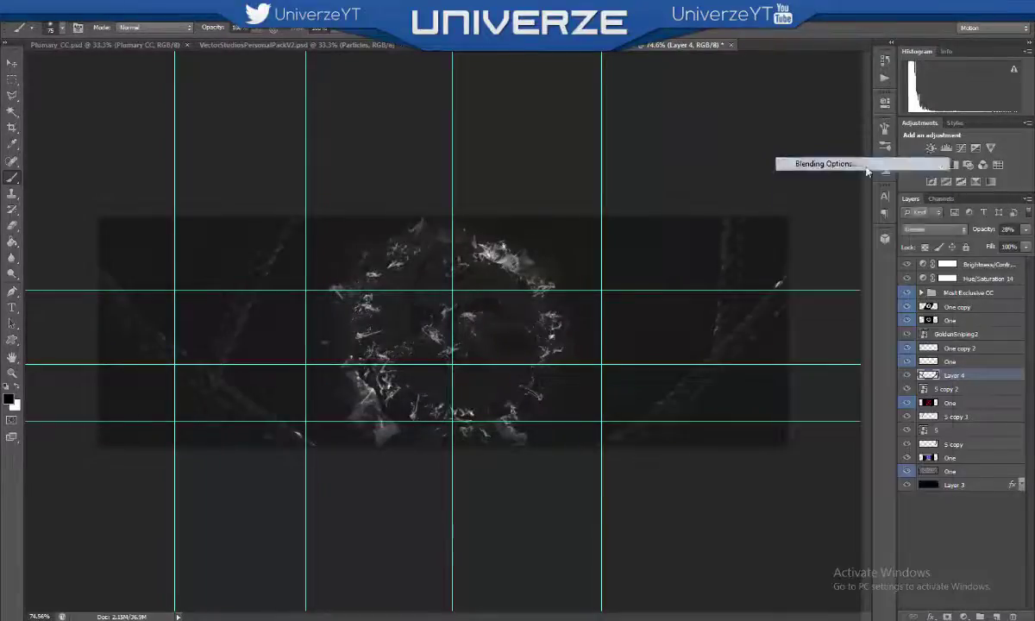
left_click(364, 312)
left_click(954, 123)
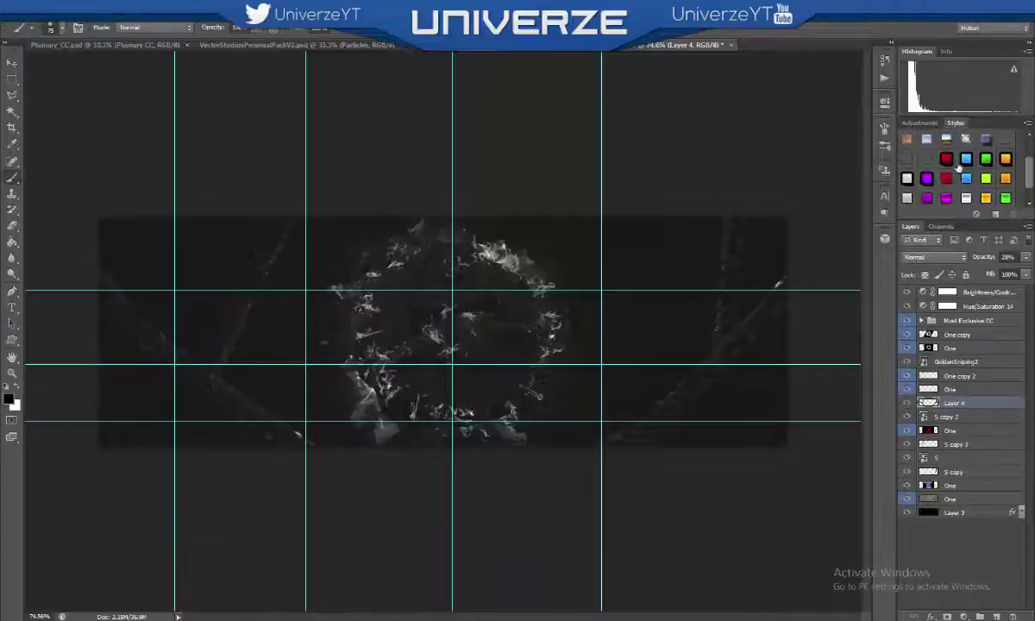
left_click(946, 158)
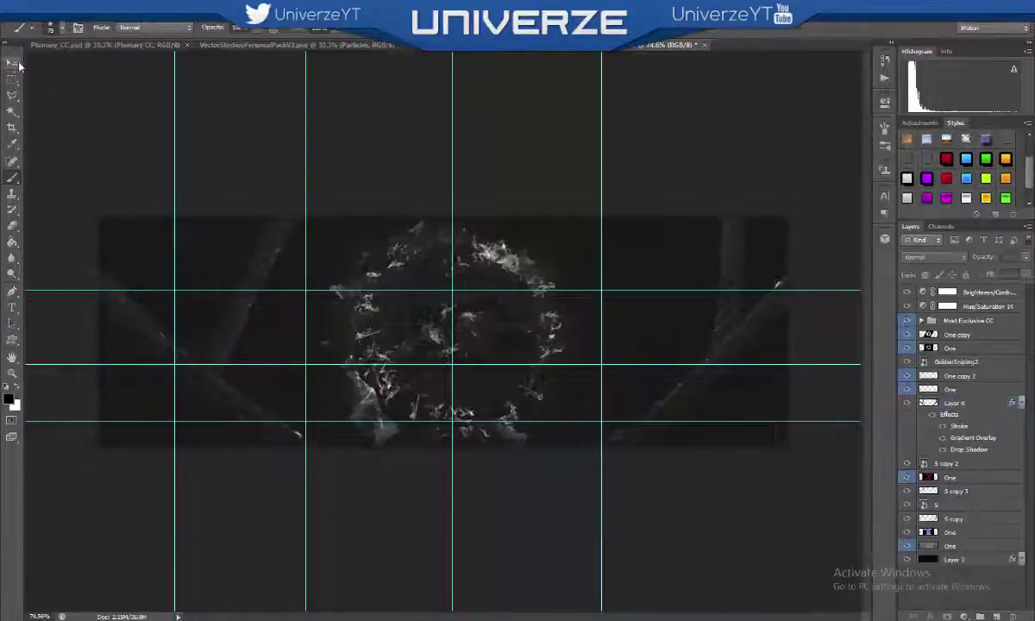
- Reposition the ropes on layers S and S copy at the two sides of the header
key("v")
left_click(940, 505)
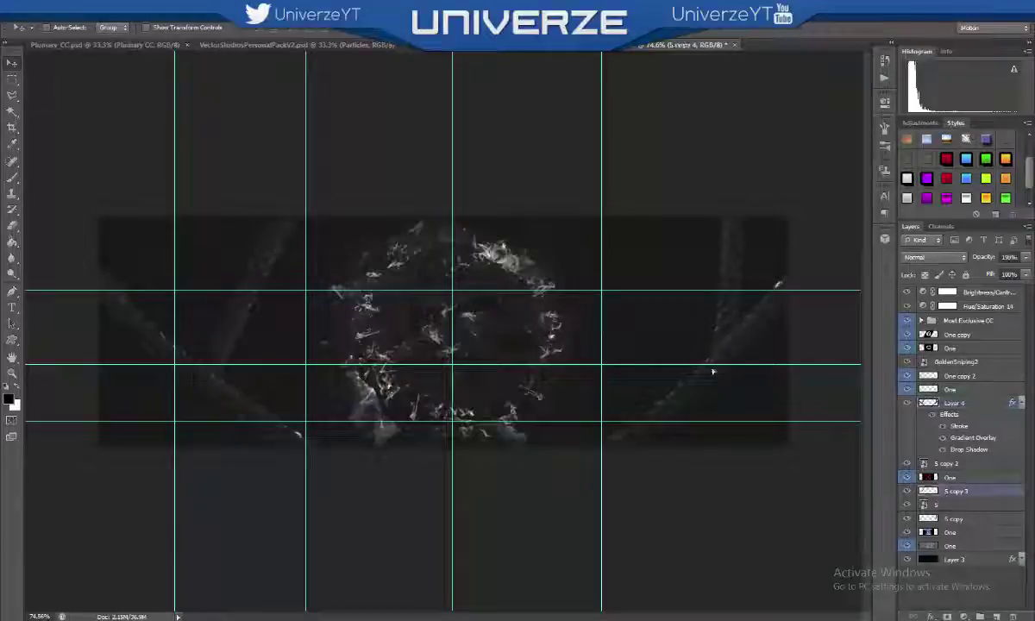
left_click_drag(280, 418, 303, 422)
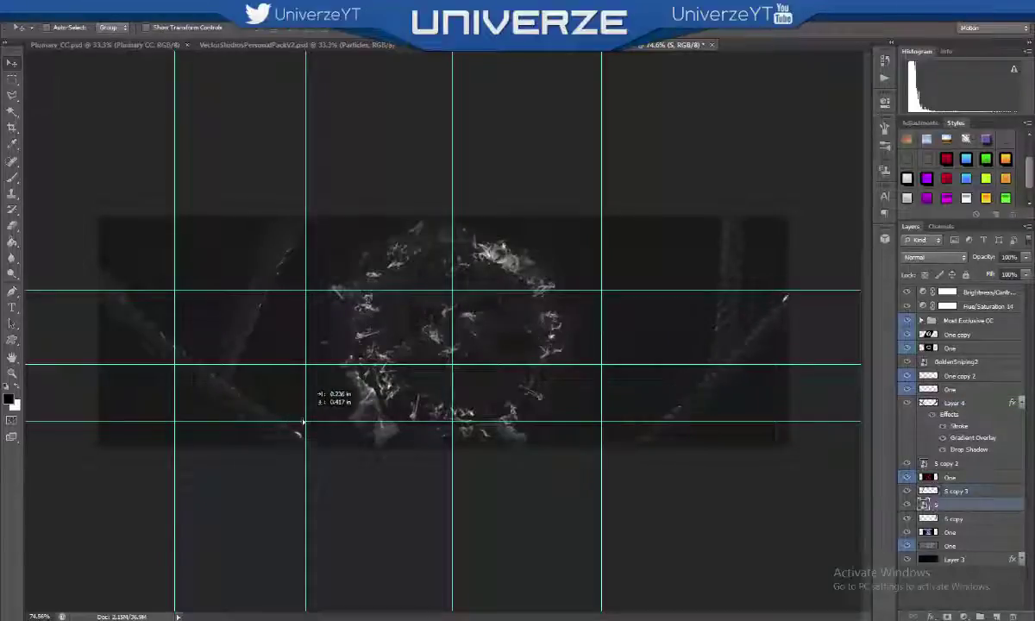
left_click(957, 518)
left_click_drag(732, 341, 734, 345)
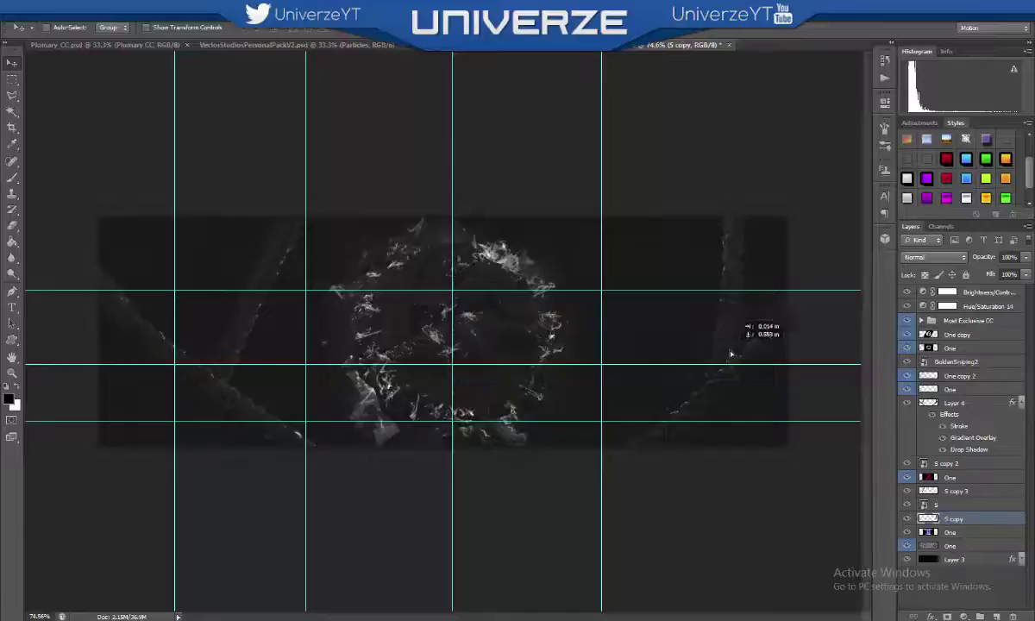
key("r")
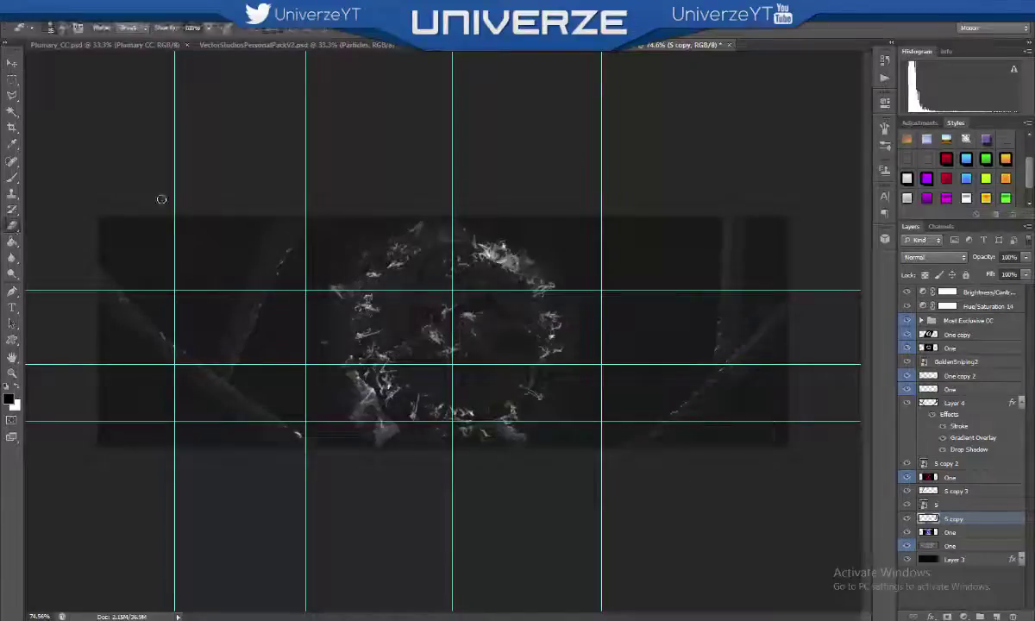
left_click(12, 62)
- Move the upright rope on layer S copy 3 further toward the header's left edge and rotate it slightly
left_click(949, 532)
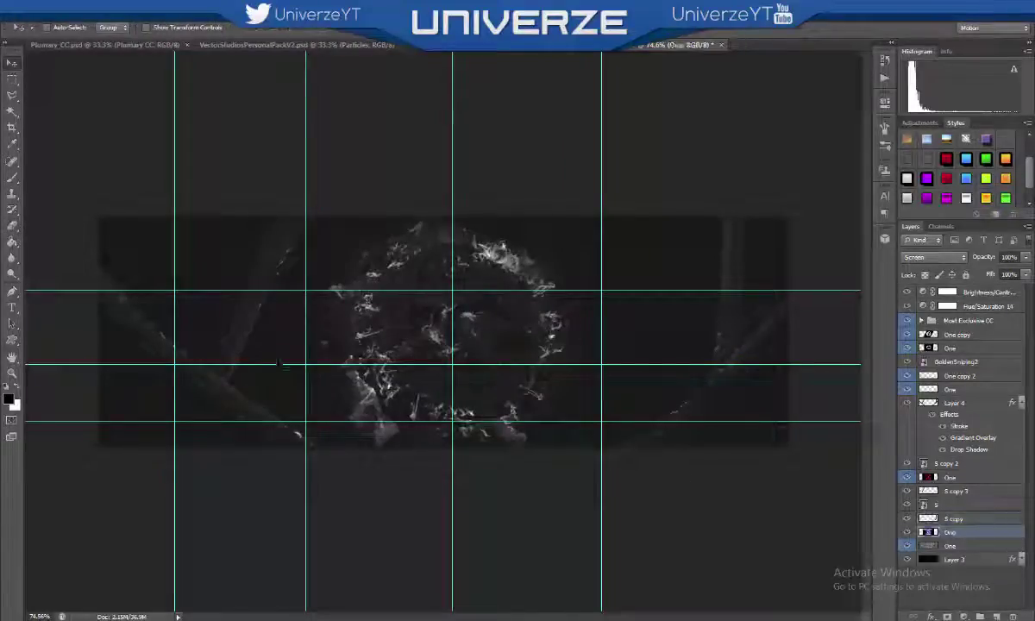
left_click_drag(243, 342, 270, 386)
left_click(962, 466)
left_click(974, 494)
left_click_drag(233, 332, 239, 332)
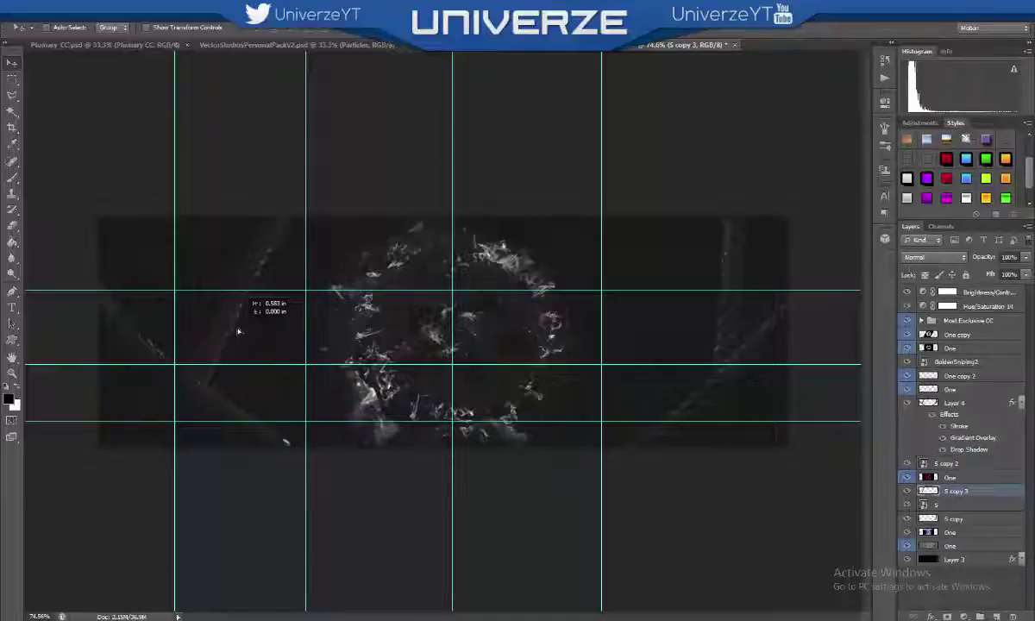
key("ctrl+t")
left_click_drag(340, 164, 349, 177)
key("Return")
left_click_drag(241, 311, 261, 237)
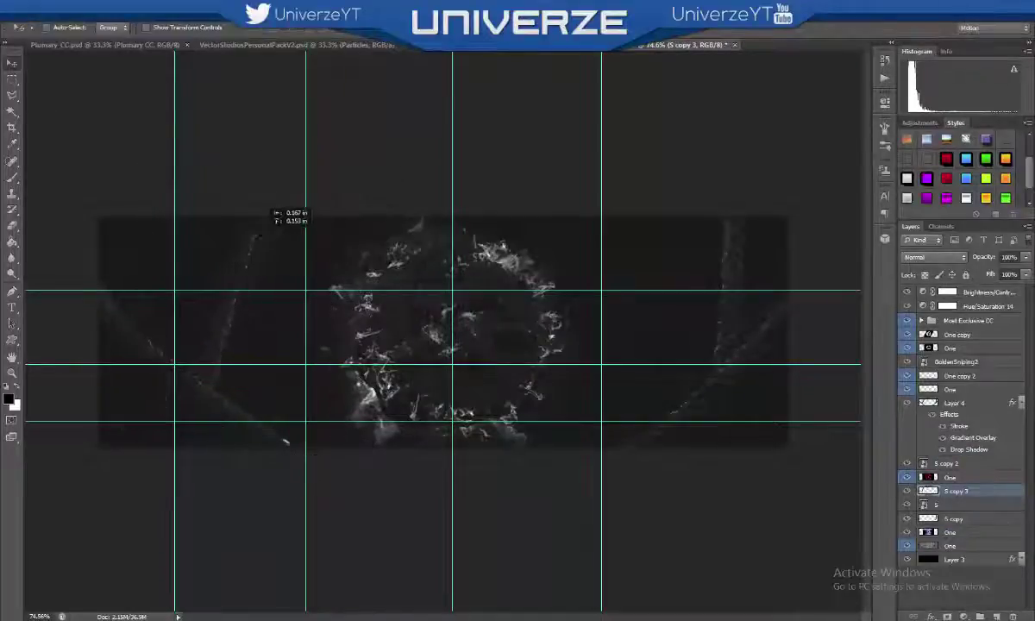
left_click(13, 223)
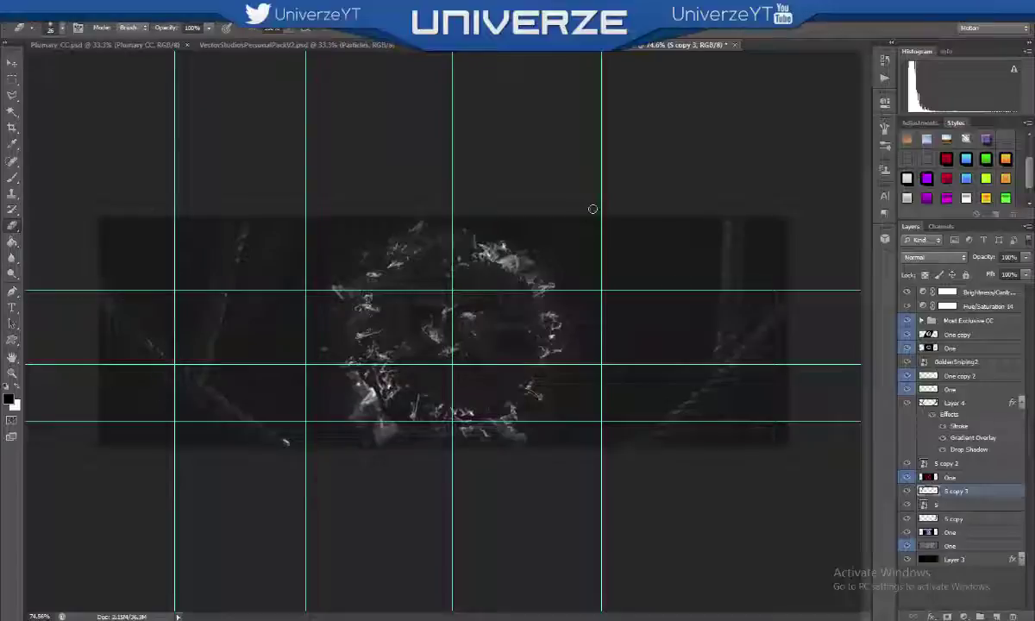
- Raise the Hue/Saturation 14 adjustment's saturation to -60 and shift its hue toward purple
left_click(992, 306)
double_click(923, 306)
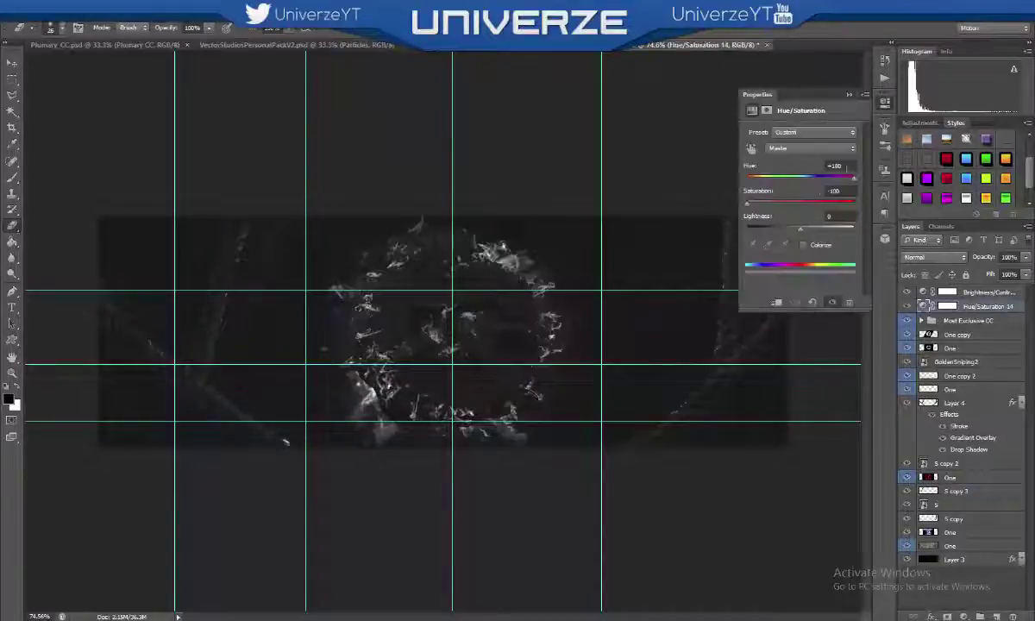
left_click_drag(812, 187, 885, 184)
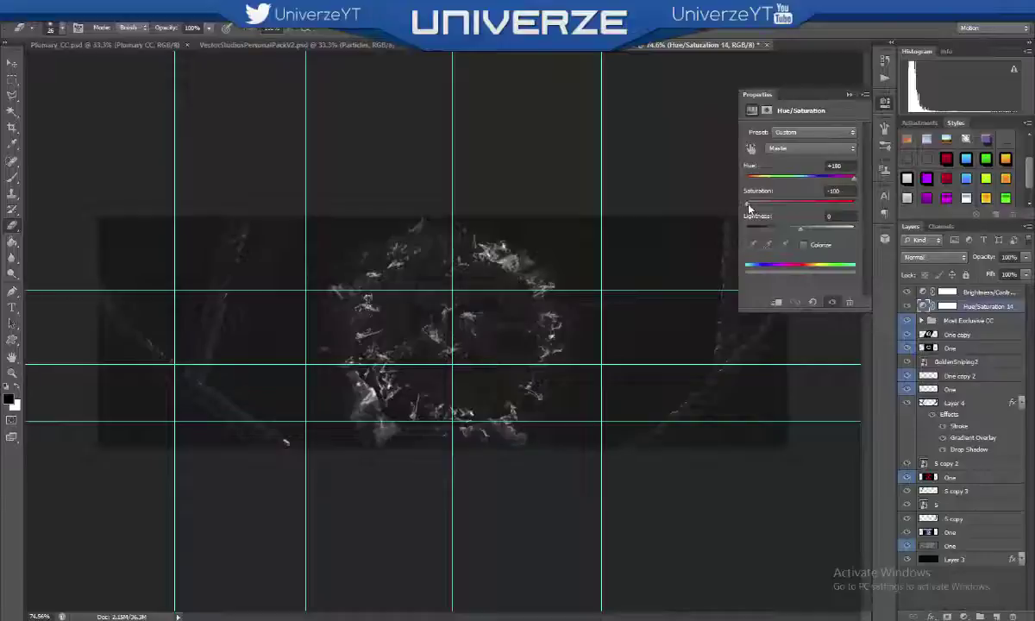
left_click_drag(749, 207, 795, 215)
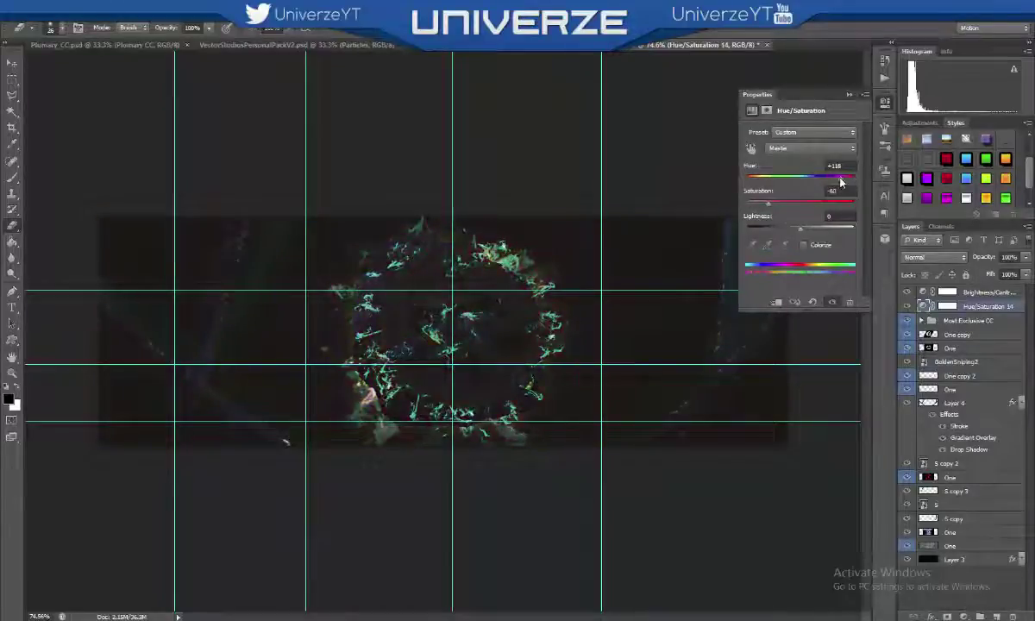
mouse_move(841, 181)
left_mouse_down()
mouse_move(743, 169)
mouse_move(737, 188)
mouse_move(772, 178)
mouse_move(843, 188)
left_mouse_up()
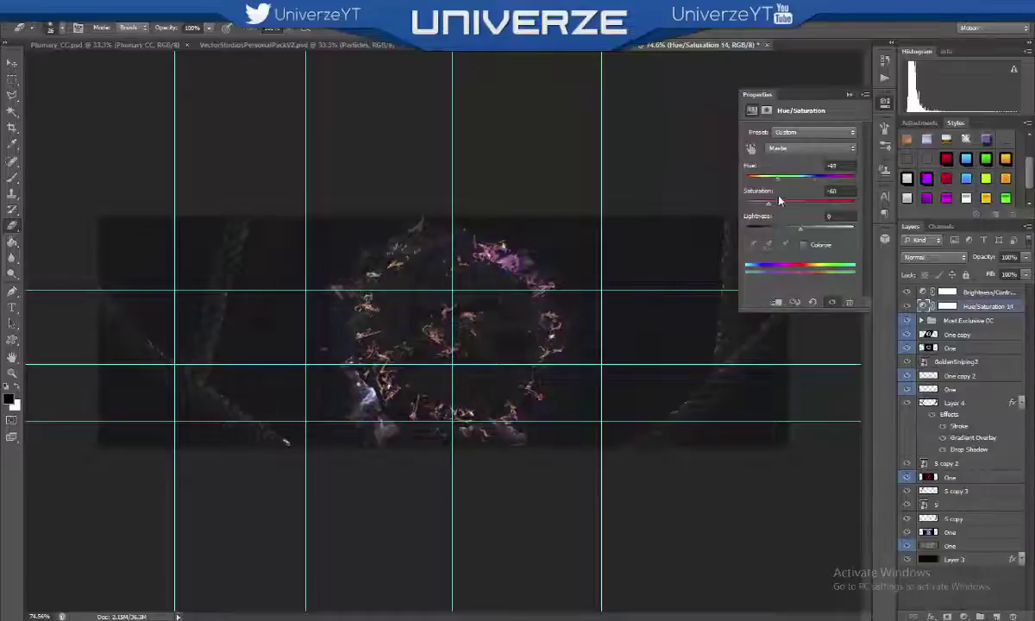
left_click(849, 95)
- Delete Layer 4 with its effects and add a new blank layer in its place above S copy 2
left_click(953, 405)
key("v")
key("ctrl+t")
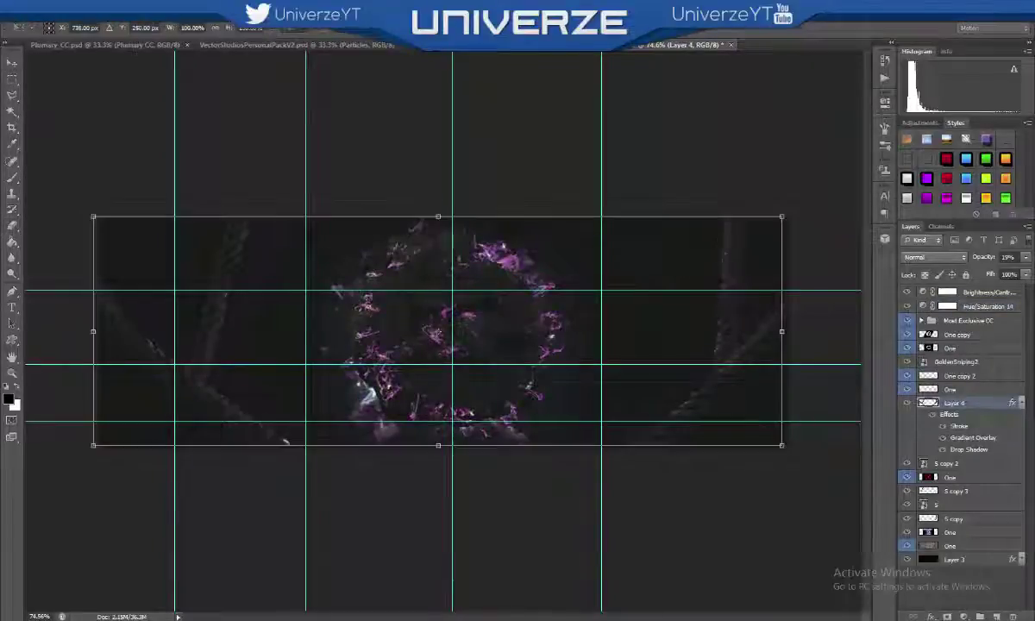
left_click_drag(781, 112, 809, 139)
key("Escape")
mouse_move(981, 412)
left_mouse_down()
mouse_move(986, 534)
mouse_move(1021, 616)
left_mouse_up()
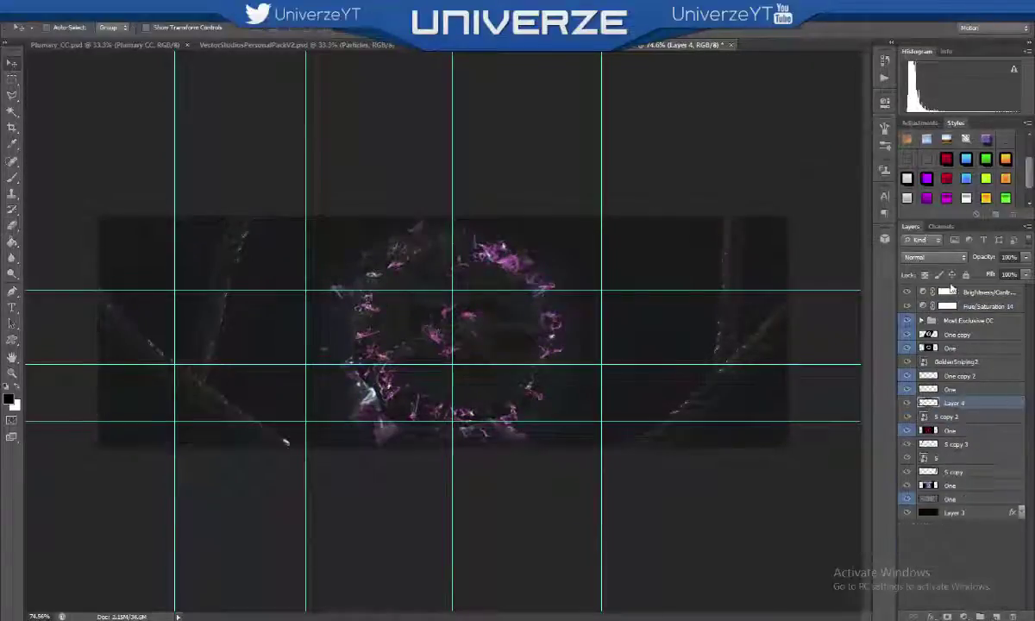
- Paint black with a soft brush over all the repositioned ropes on the new Layer 4
left_click(12, 178)
left_click_drag(99, 300, 259, 427)
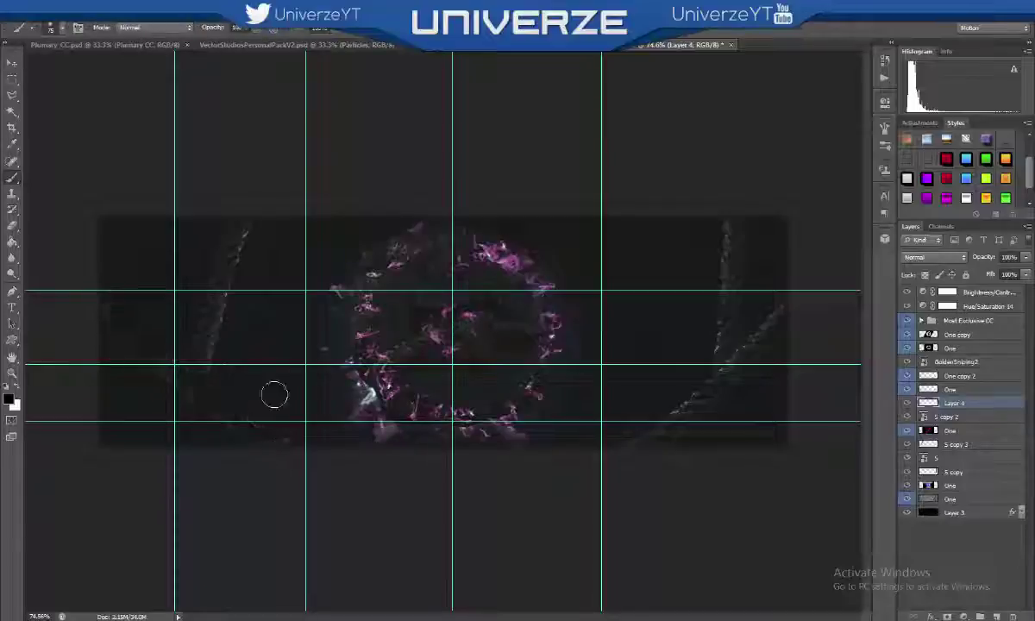
left_click_drag(201, 363, 231, 220)
left_click_drag(686, 353, 690, 229)
left_click_drag(711, 310, 604, 423)
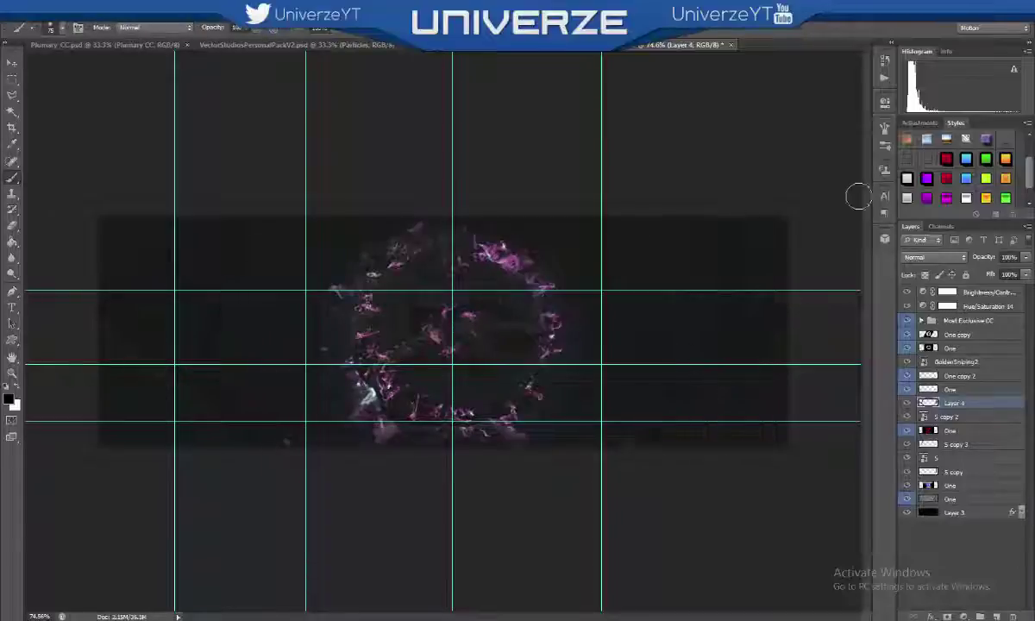
- Apply the preset style with stroke, gradient overlay and drop shadow to Layer 4 and lower its opacity to 19%
left_click_drag(967, 395, 964, 409)
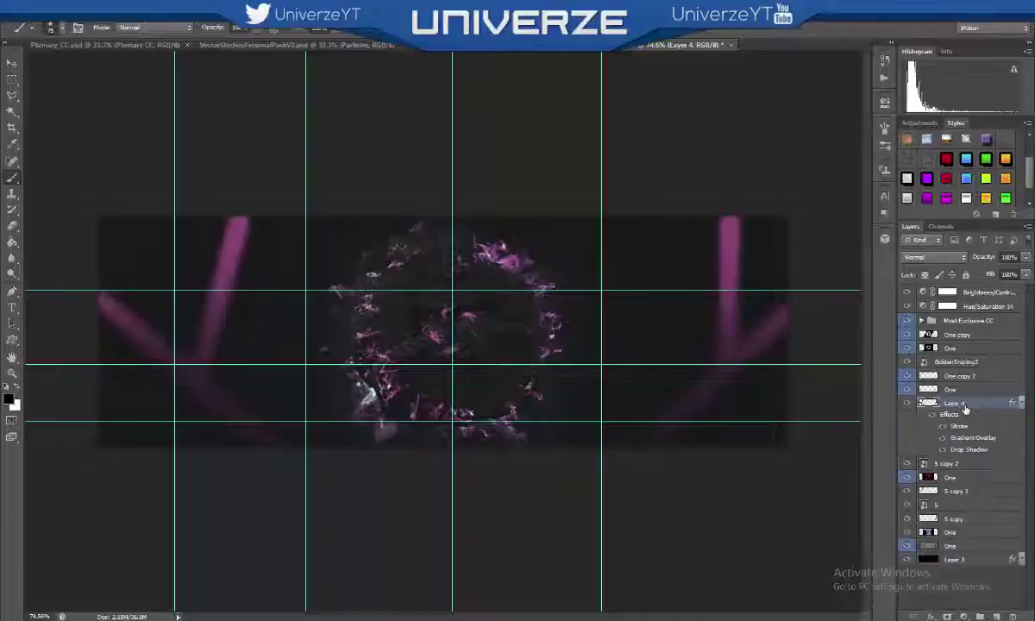
left_click_drag(987, 274, 978, 274)
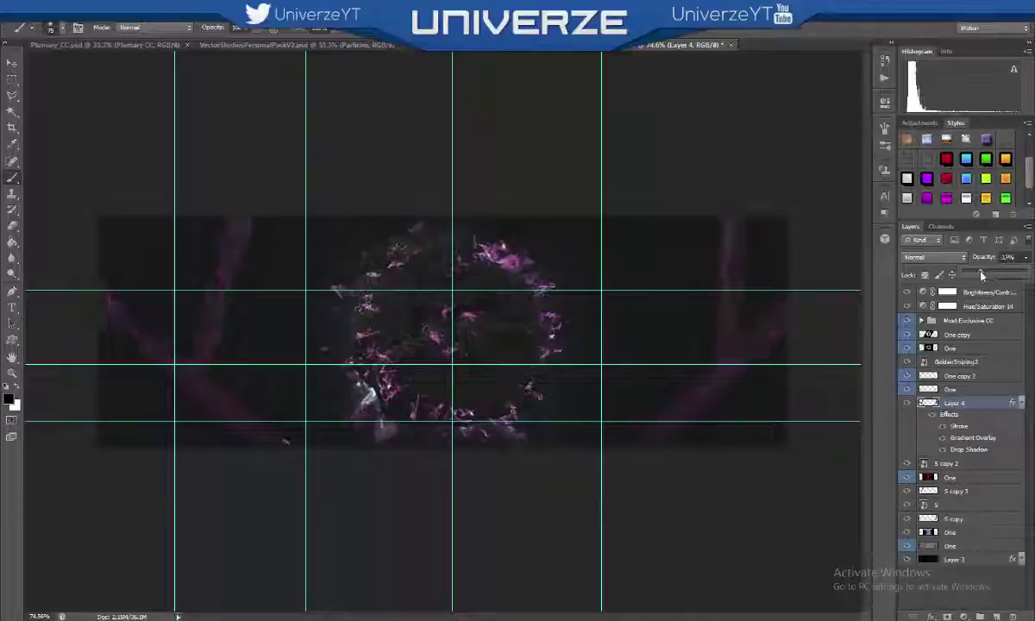
key("v")
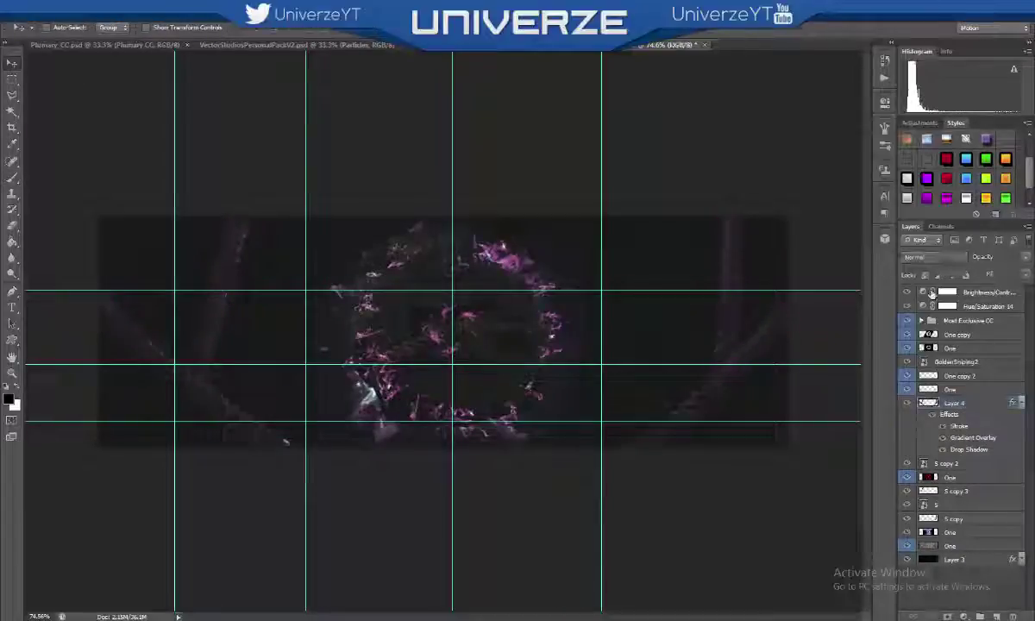
- Shift the Hue/Saturation 14 adjustment's hue to a teal green tint
left_click(966, 306)
double_click(927, 306)
left_click_drag(783, 179, 735, 189)
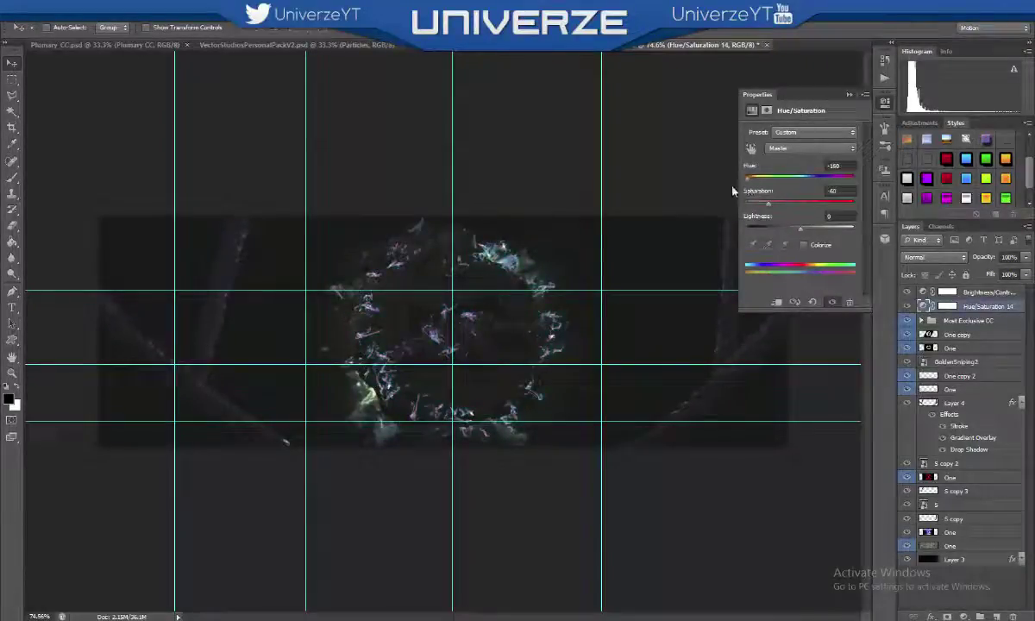
left_click(849, 96)
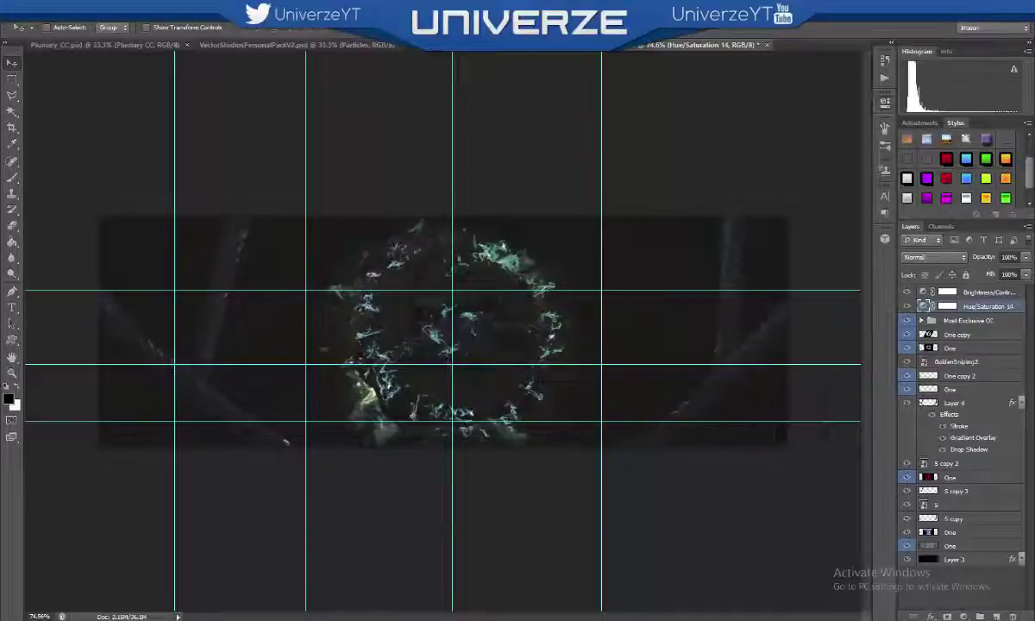
- Copy a scattered particle layer from the effects pack's Particles group into the header and place it directly above GoldenSniping2
key("ctrl+Tab")
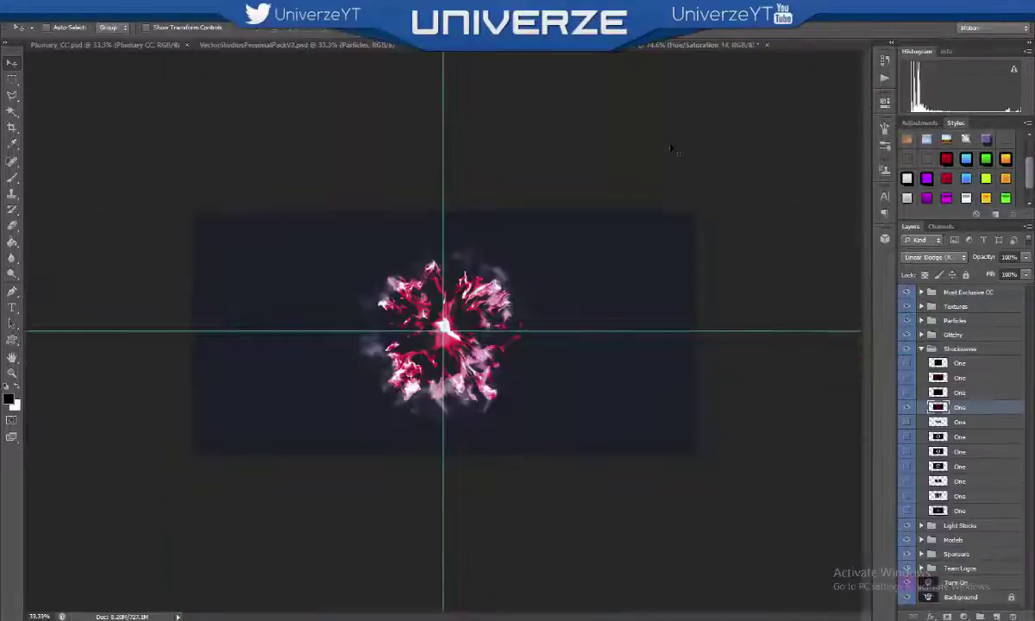
left_click(921, 349)
left_click(921, 320)
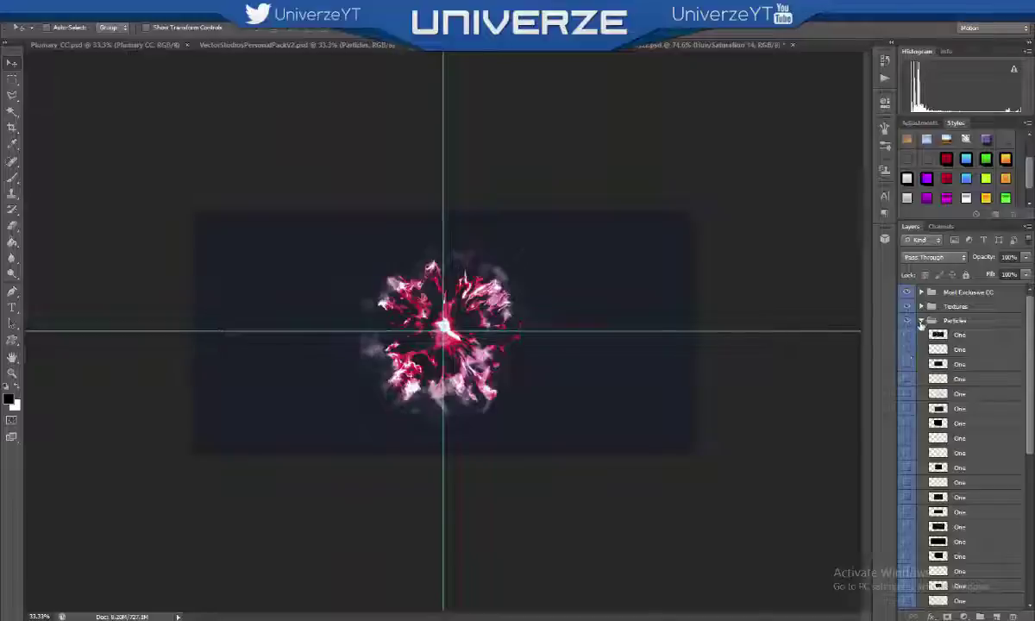
left_click(920, 320)
left_click(920, 320)
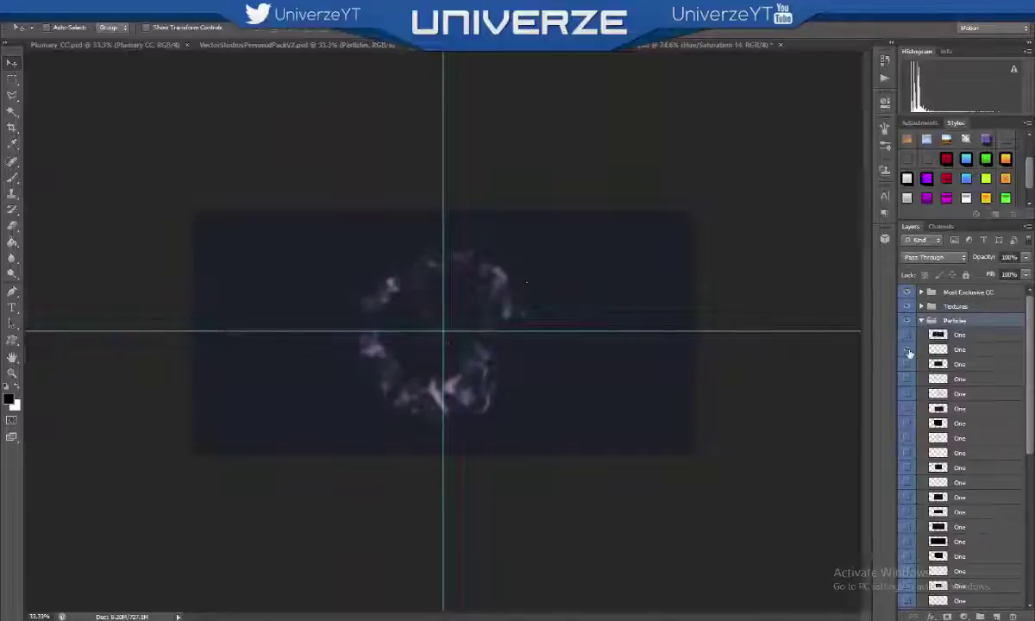
left_click(643, 44)
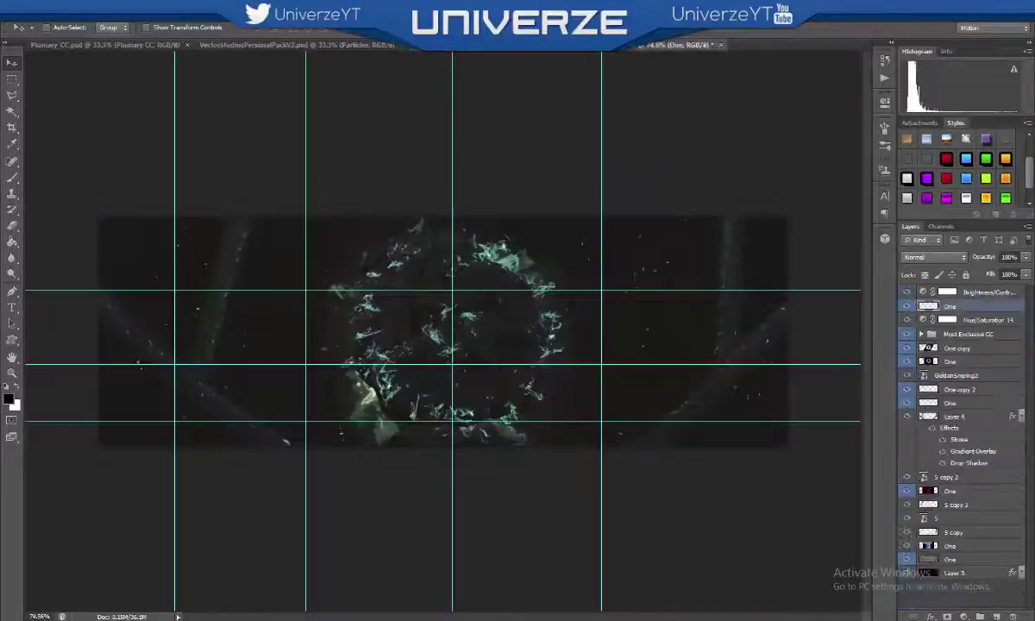
left_click_drag(949, 306, 954, 369)
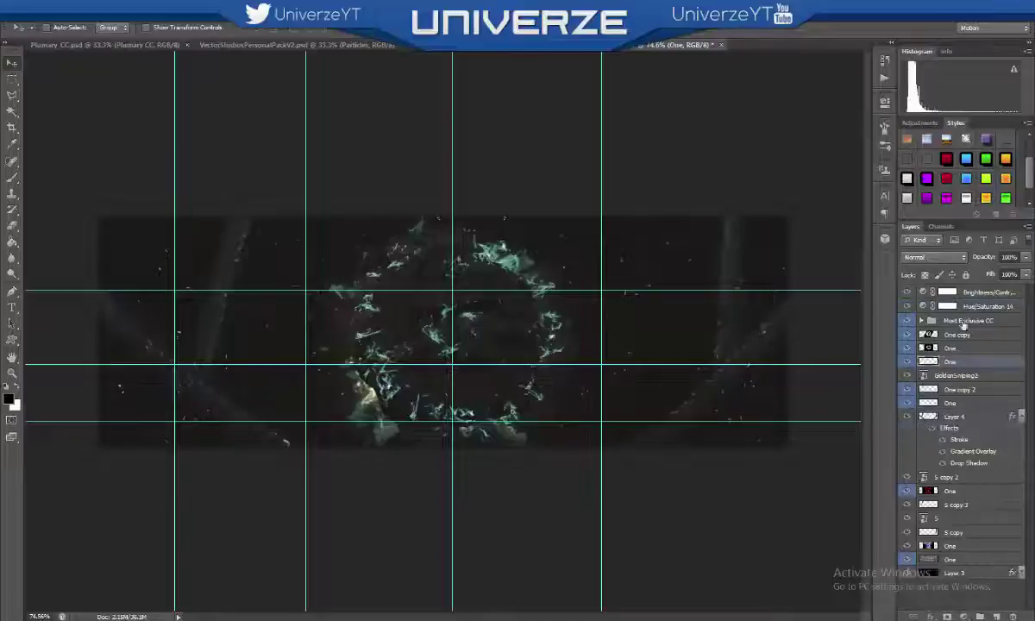